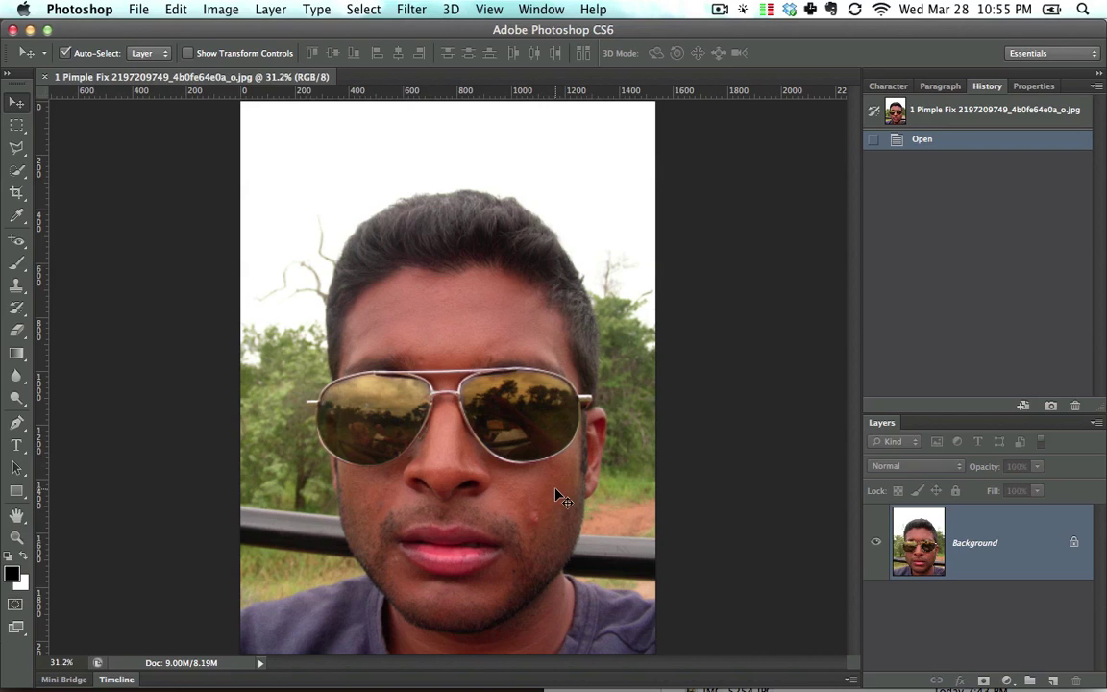
# Activate the Clone Stamp tool for retouching the pimple on the cheek
pyautogui.click(16, 540)
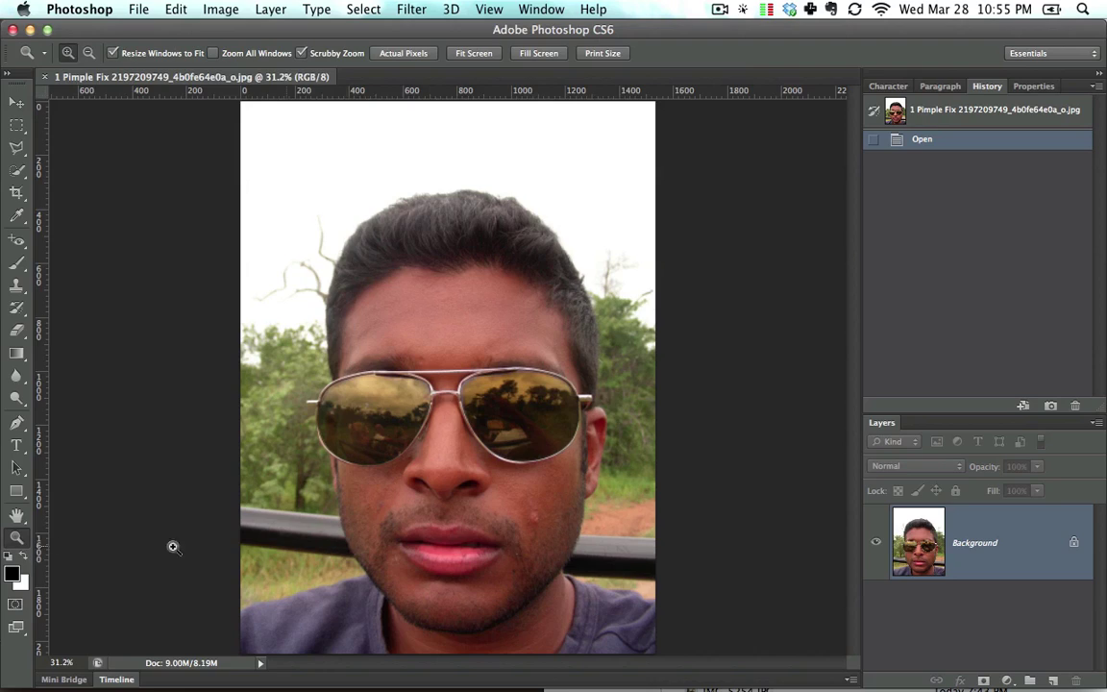
pyautogui.moveTo(541, 520); pyautogui.dragTo(639, 512)
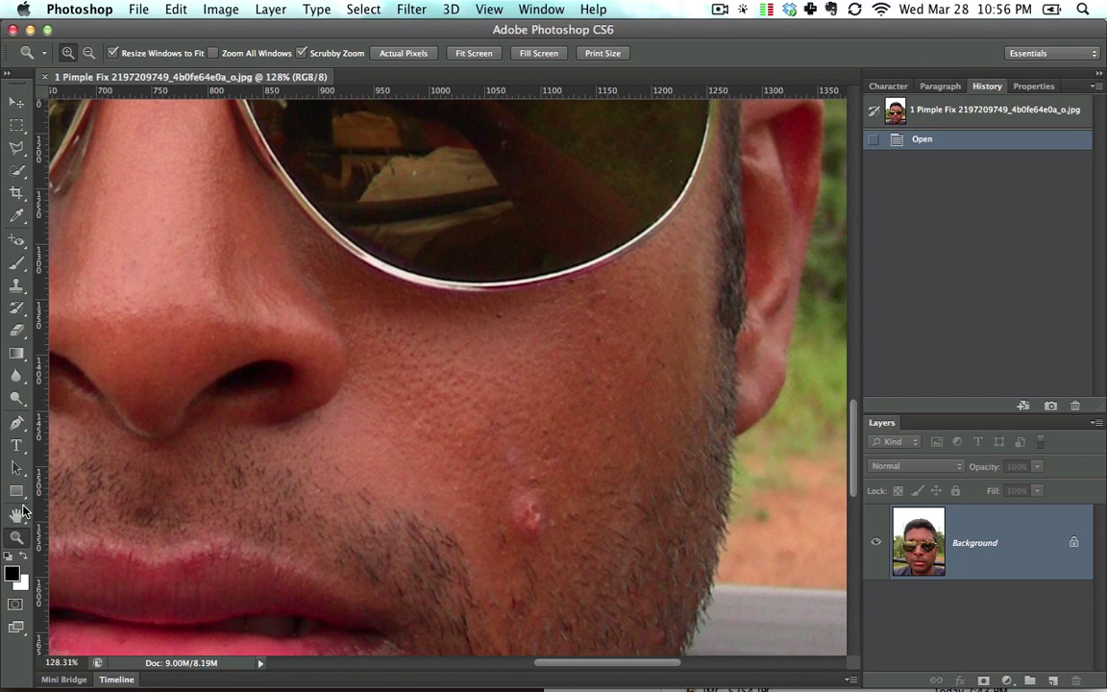
pyautogui.click(17, 102)
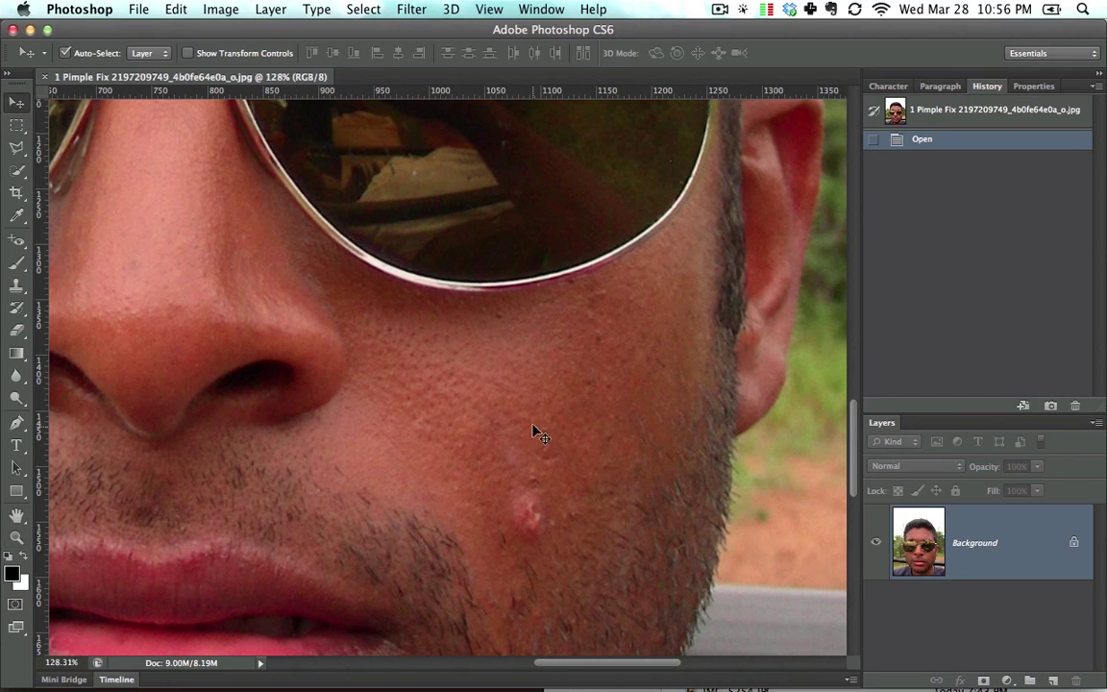
pyautogui.press('space')
pyautogui.moveTo(533, 429); pyautogui.dragTo(586, 321)
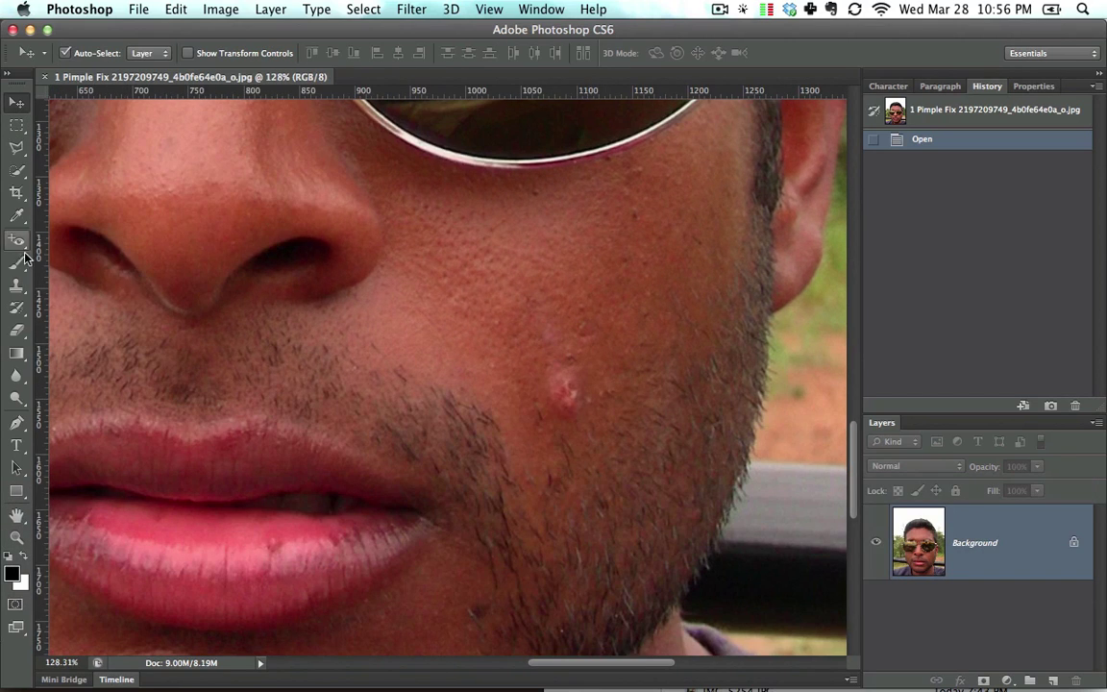
pyautogui.click(16, 285)
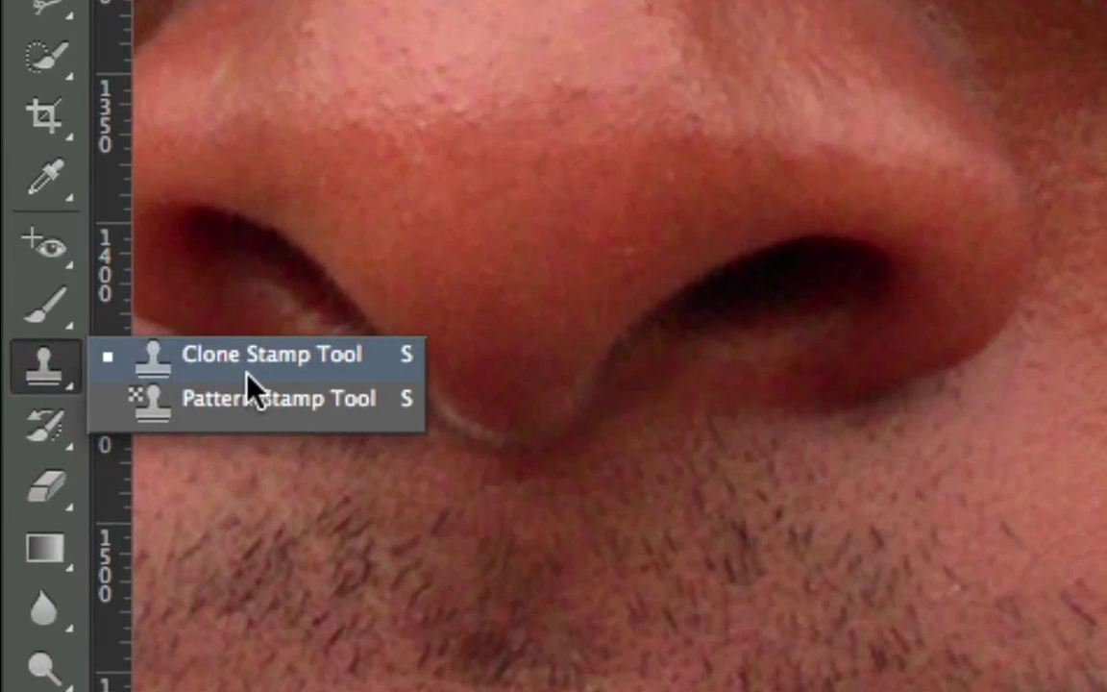
pyautogui.click(247, 373)
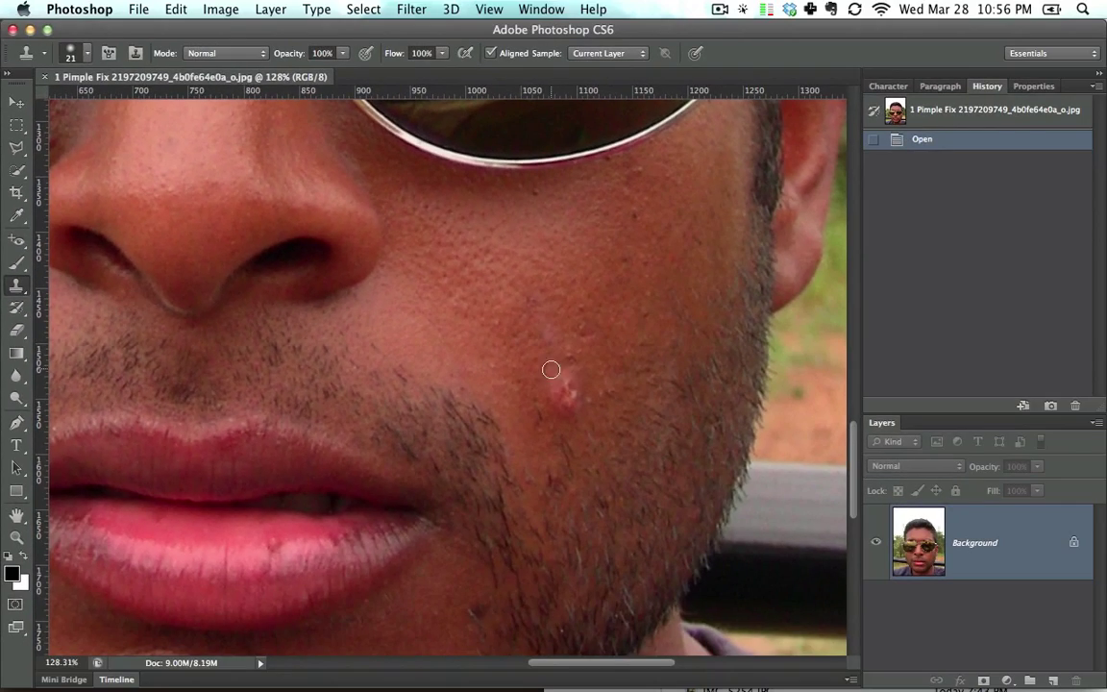
# Set the Clone Stamp brush to a size of 76 px with 0% hardness
pyautogui.click(86, 53)
pyautogui.click(48, 102)
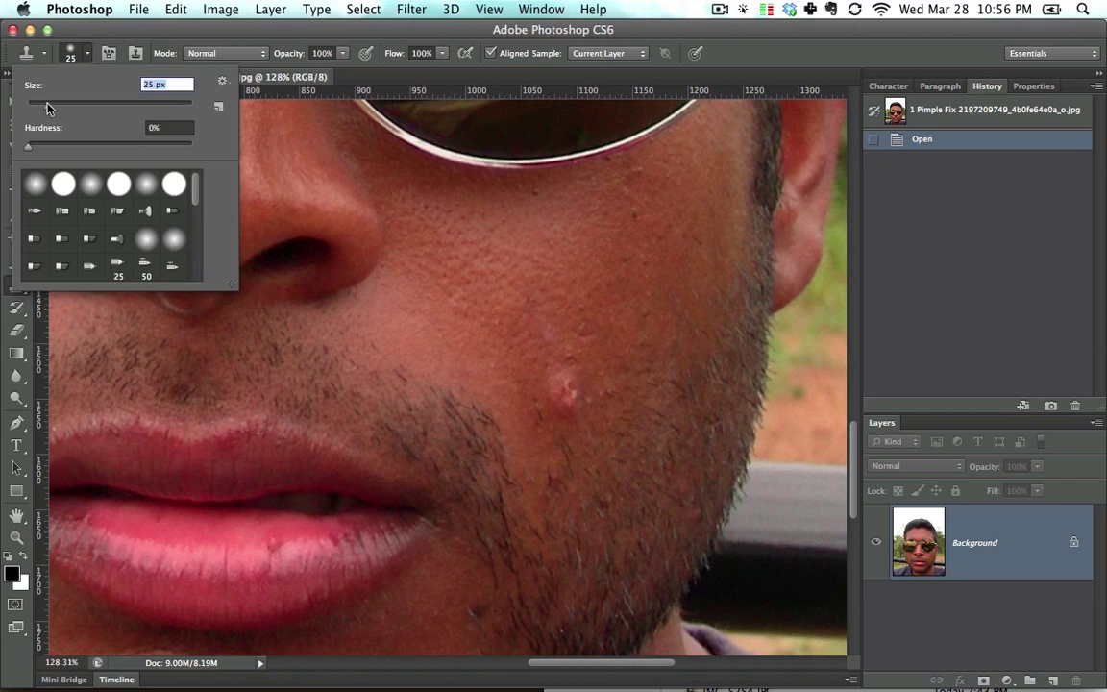
pyautogui.moveTo(61, 106); pyautogui.dragTo(77, 107)
pyautogui.click(27, 147)
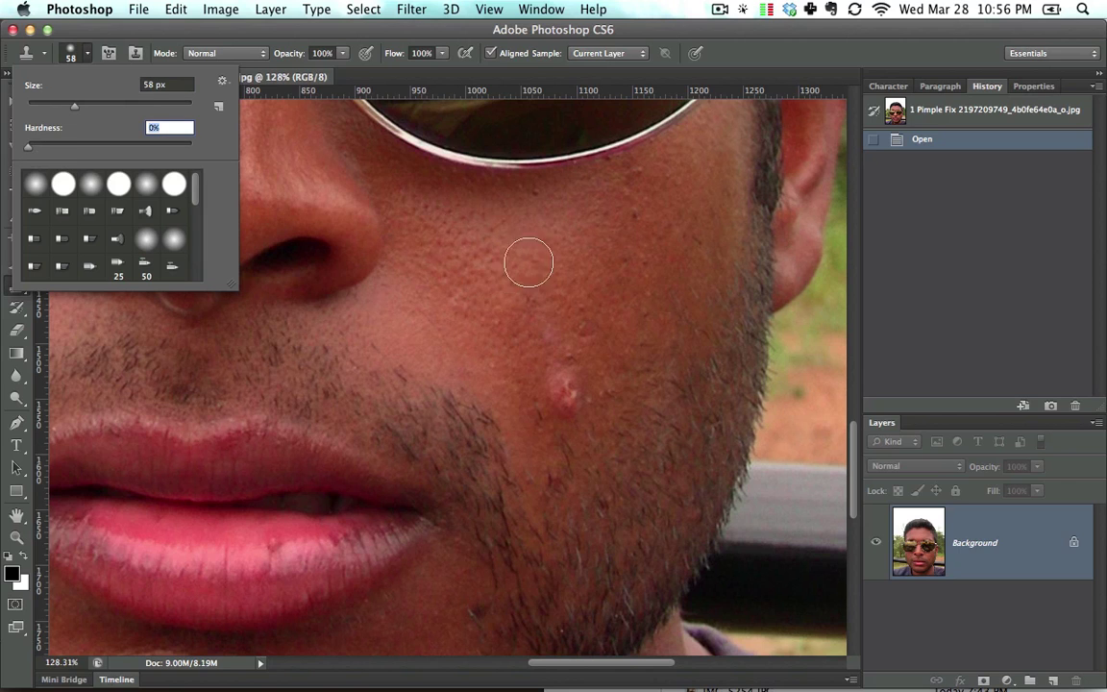
pyautogui.click(87, 106)
pyautogui.click(27, 149)
pyautogui.click(519, 258)
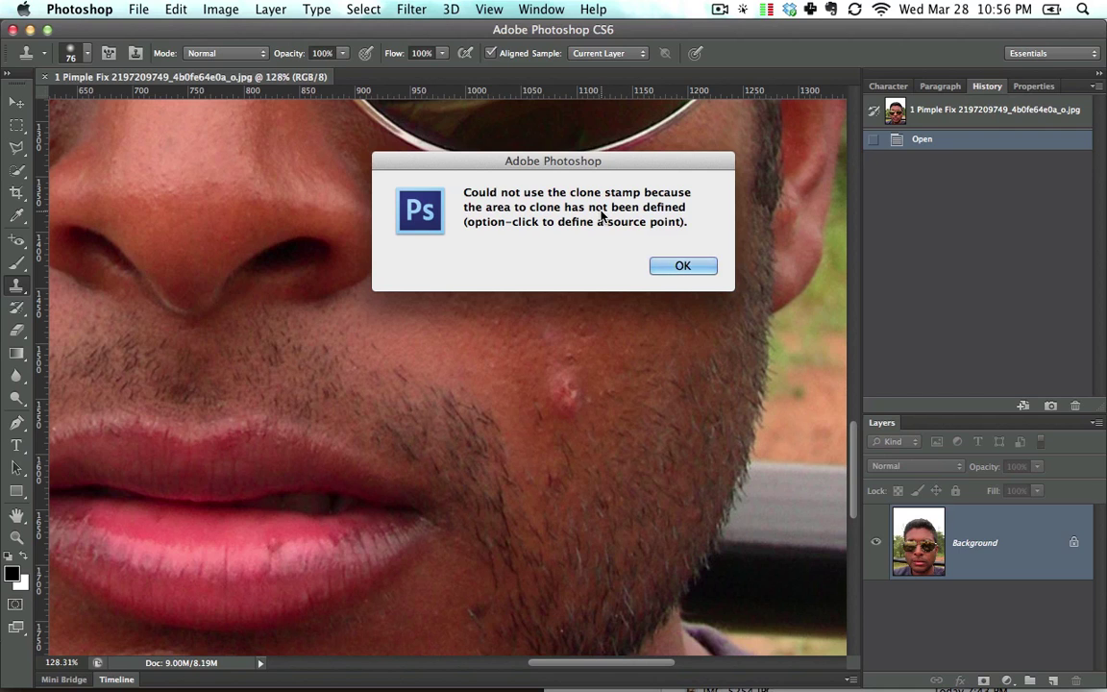
pyautogui.click(681, 268)
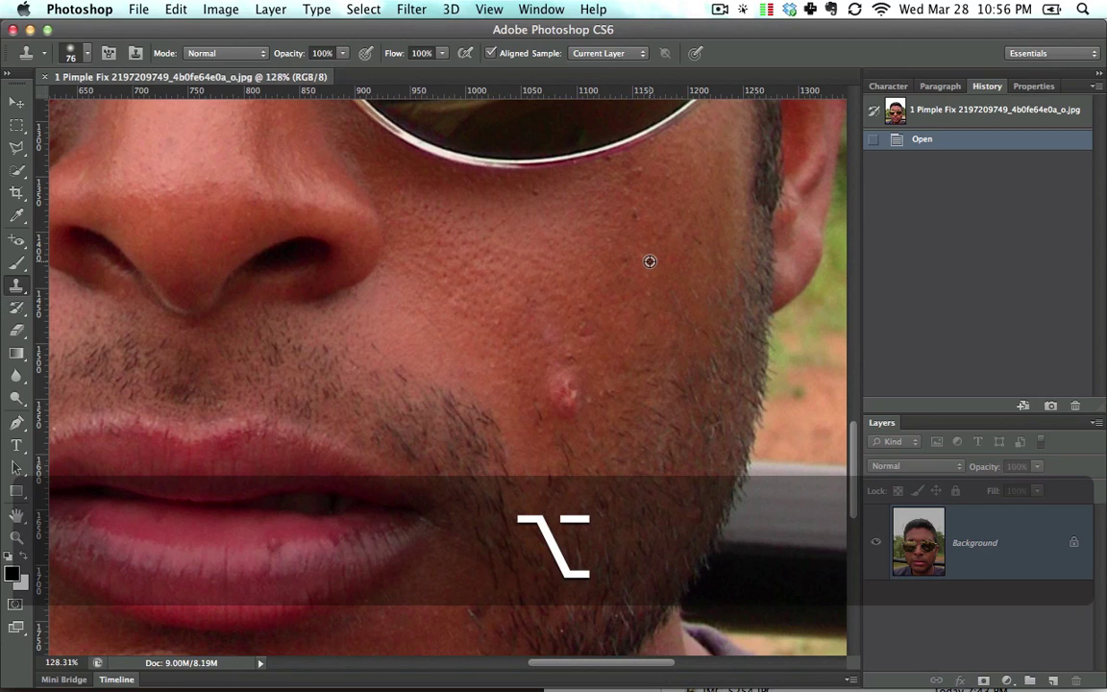
# Try cloning clean skin from the outer cheek over the pimple, and undo the stroke
pyautogui.keyDown('alt'); pyautogui.click(648, 261); pyautogui.keyUp('alt')
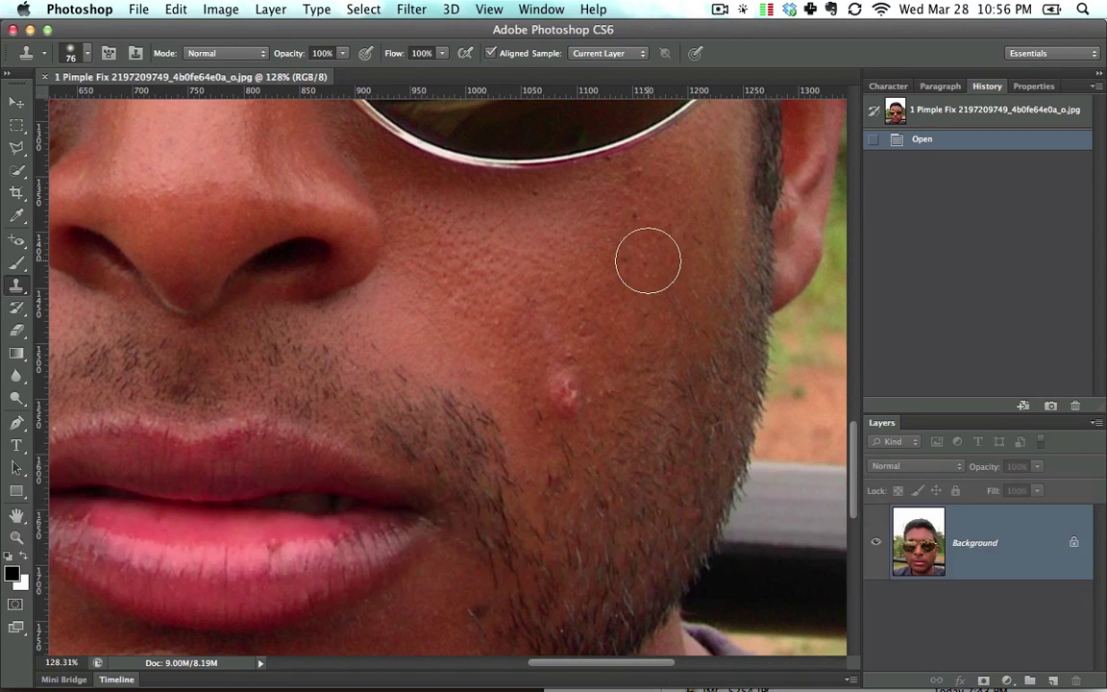
pyautogui.moveTo(587, 360)
pyautogui.mouseDown()
pyautogui.moveTo(565, 403)
pyautogui.moveTo(557, 352)
pyautogui.moveTo(566, 403)
pyautogui.mouseUp()
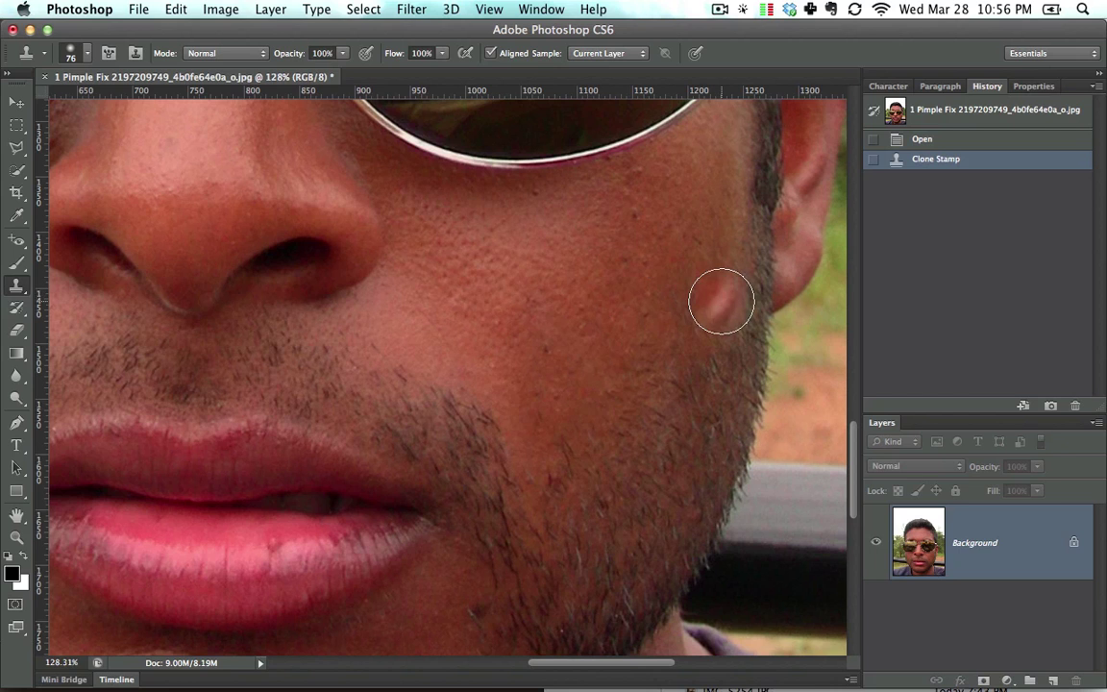
pyautogui.press('super+z')
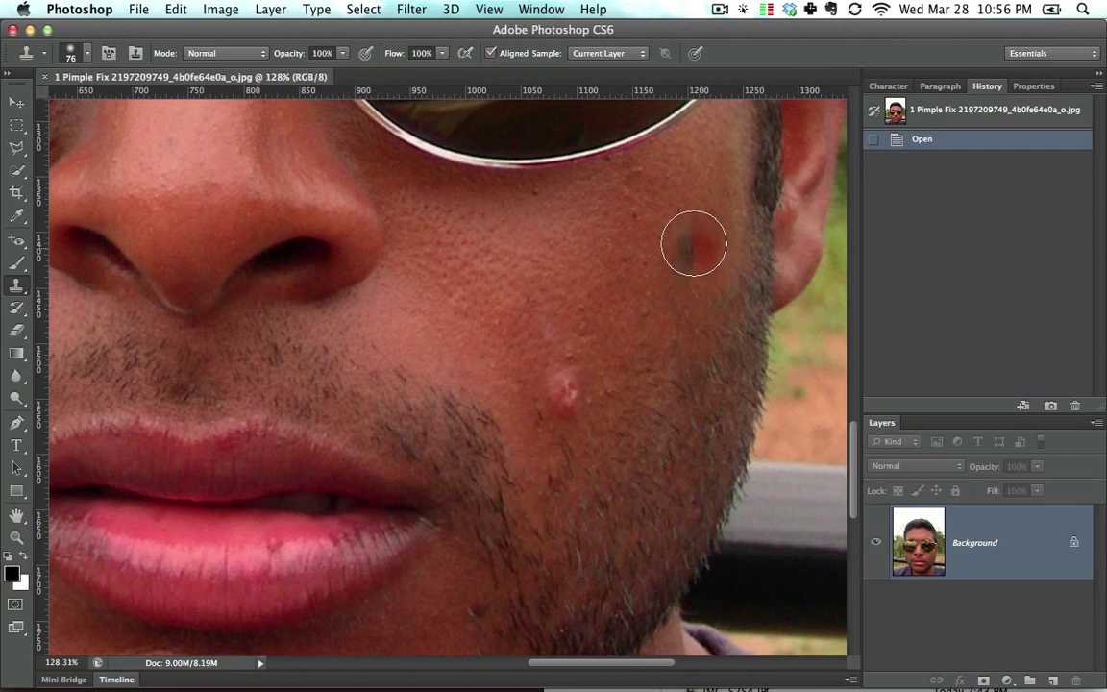
# Turn on the Mouse Clicks display in Mouseposé
pyautogui.press('alt')
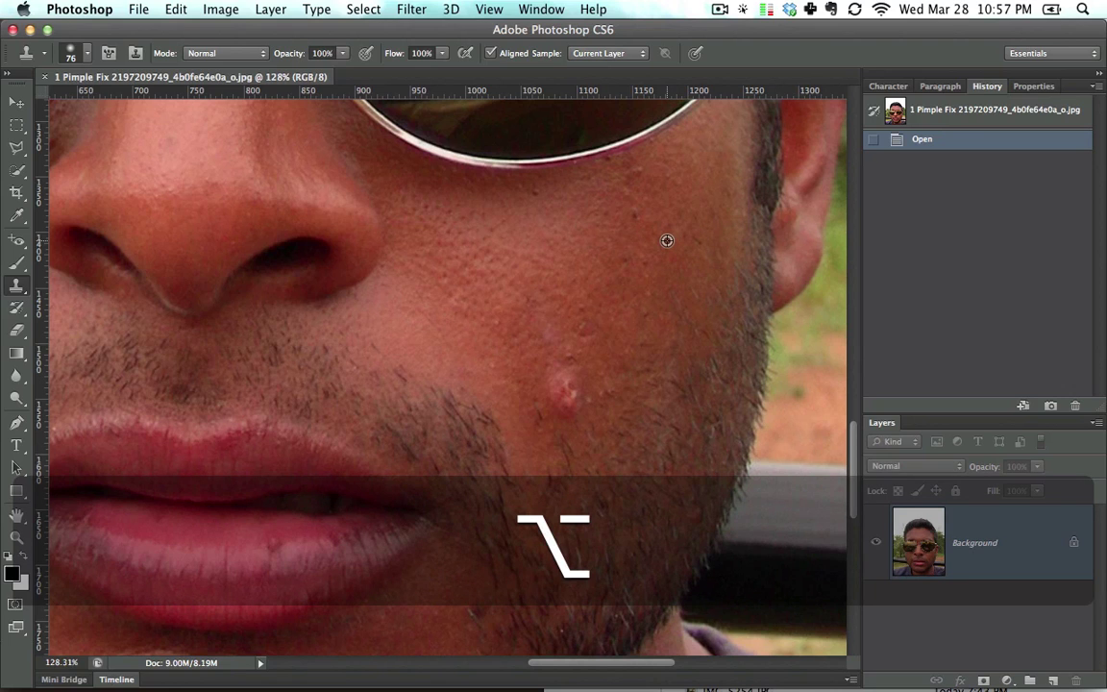
pyautogui.click(741, 10)
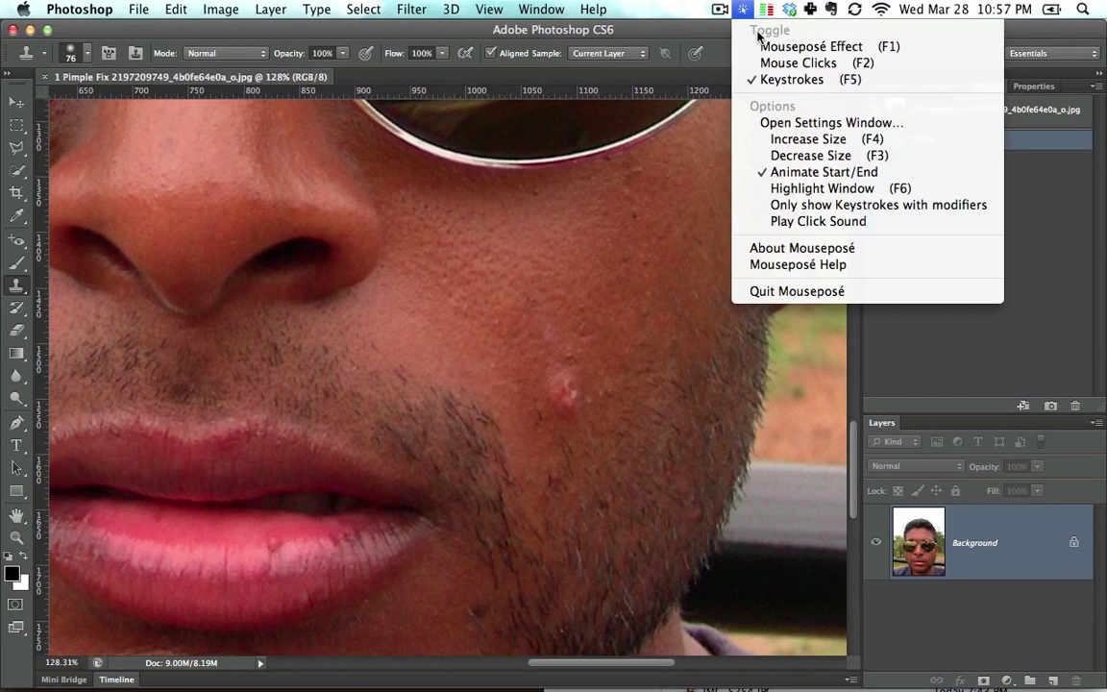
pyautogui.click(793, 61)
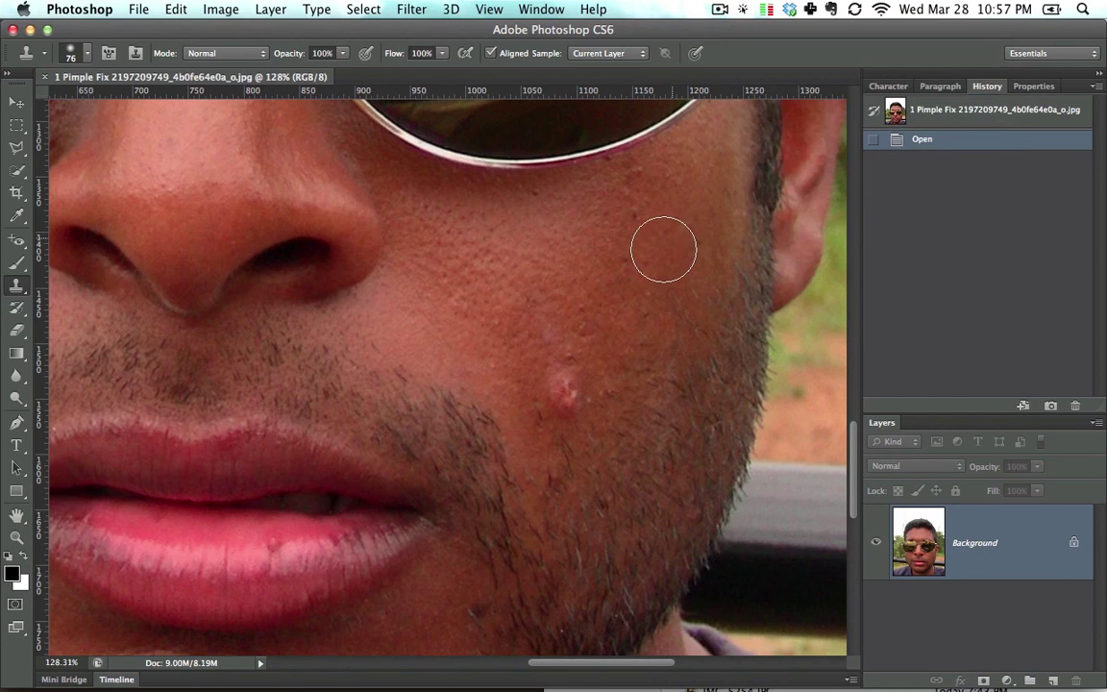
# Resample clean skin from the outer cheek, clone it over the pimple and the marks above it, and undo the stroke
pyautogui.press('alt')
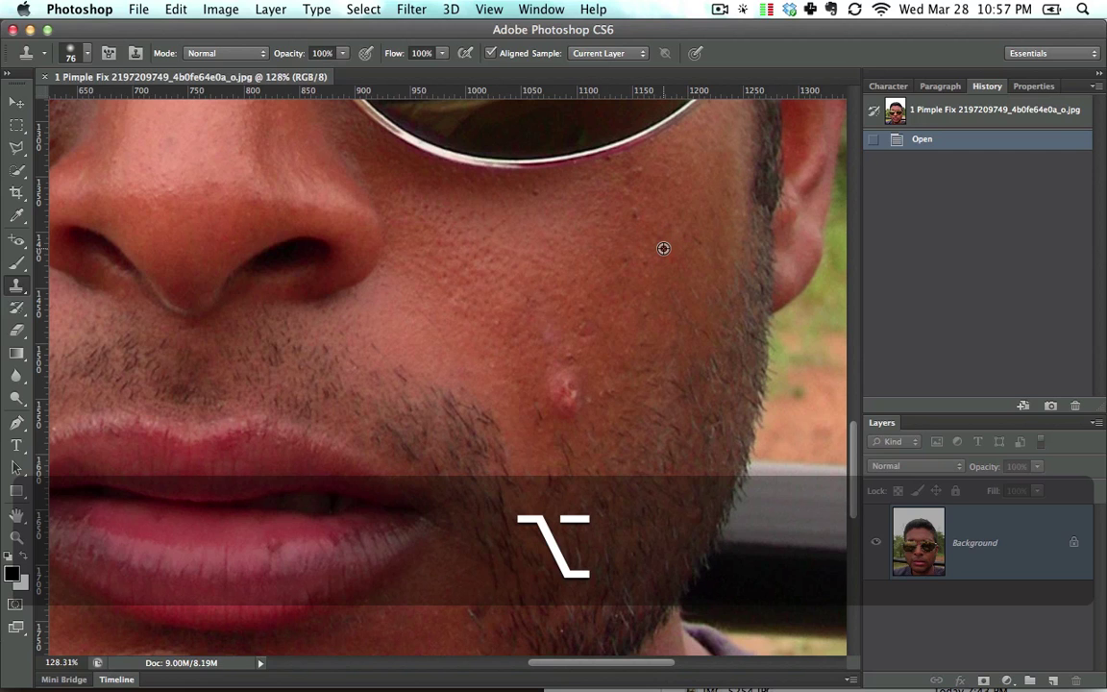
pyautogui.keyDown('alt'); pyautogui.click(664, 248); pyautogui.keyUp('alt')
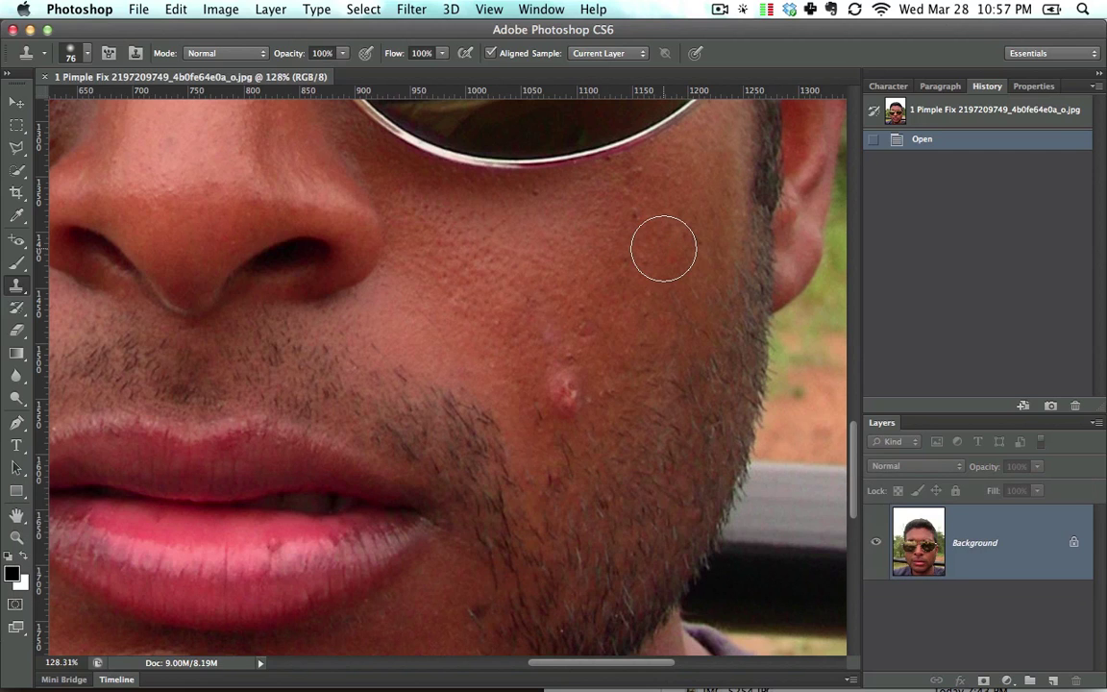
pyautogui.click(564, 402)
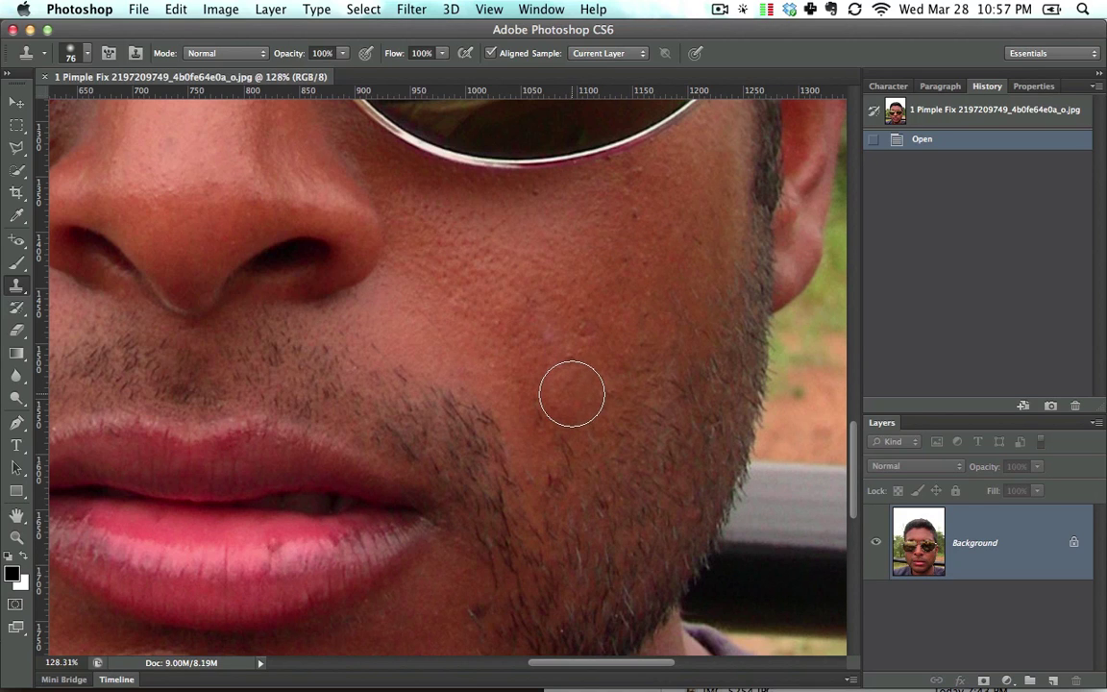
pyautogui.moveTo(572, 394)
pyautogui.mouseDown()
pyautogui.moveTo(585, 395)
pyautogui.moveTo(568, 333)
pyautogui.moveTo(559, 348)
pyautogui.mouseUp()
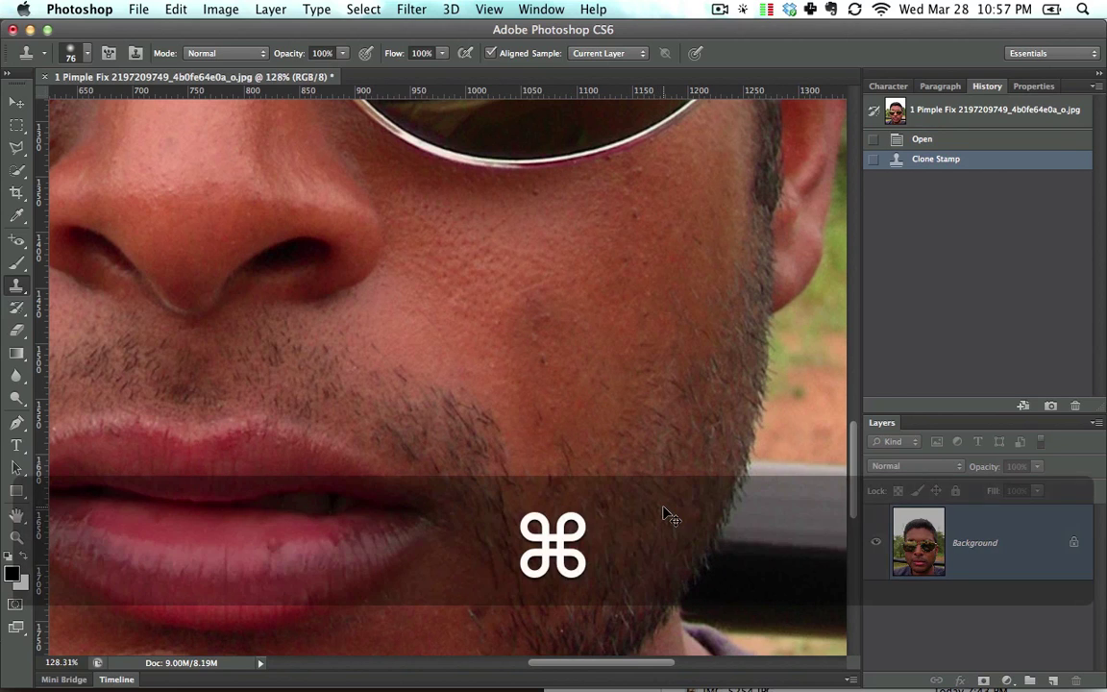
pyautogui.press('super+z')
# Copy a square of clean outer-cheek skin about 100 px wide onto a new layer and move it over the pimple
pyautogui.moveTo(16, 126); pyautogui.dragTo(82, 128)
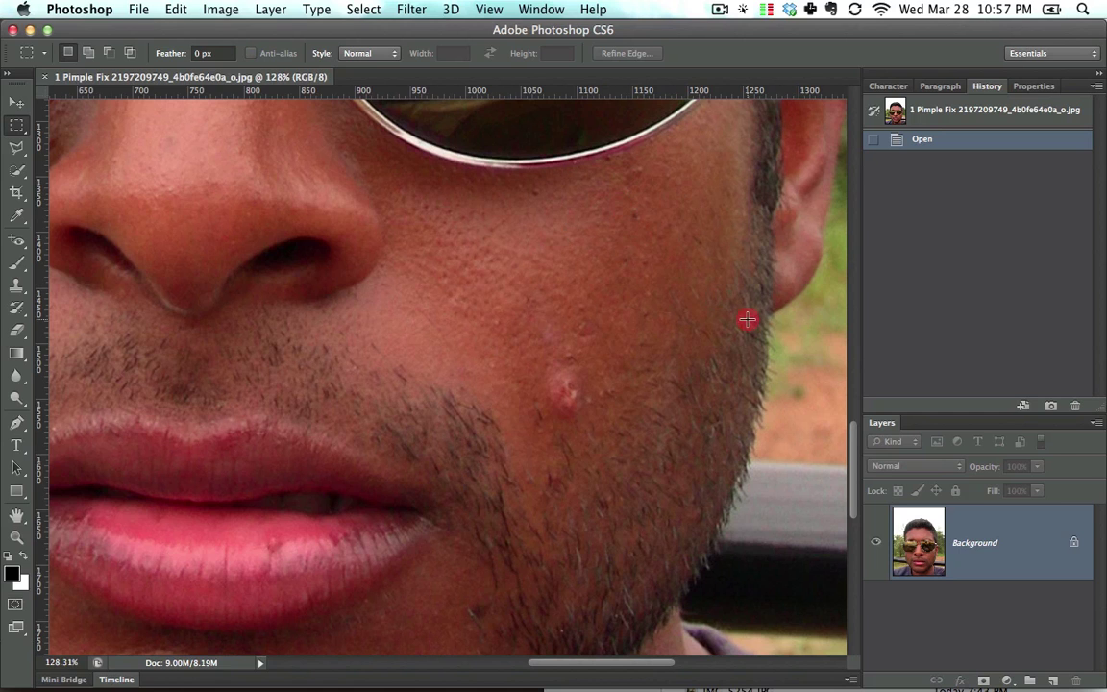
pyautogui.moveTo(607, 200); pyautogui.dragTo(719, 309)
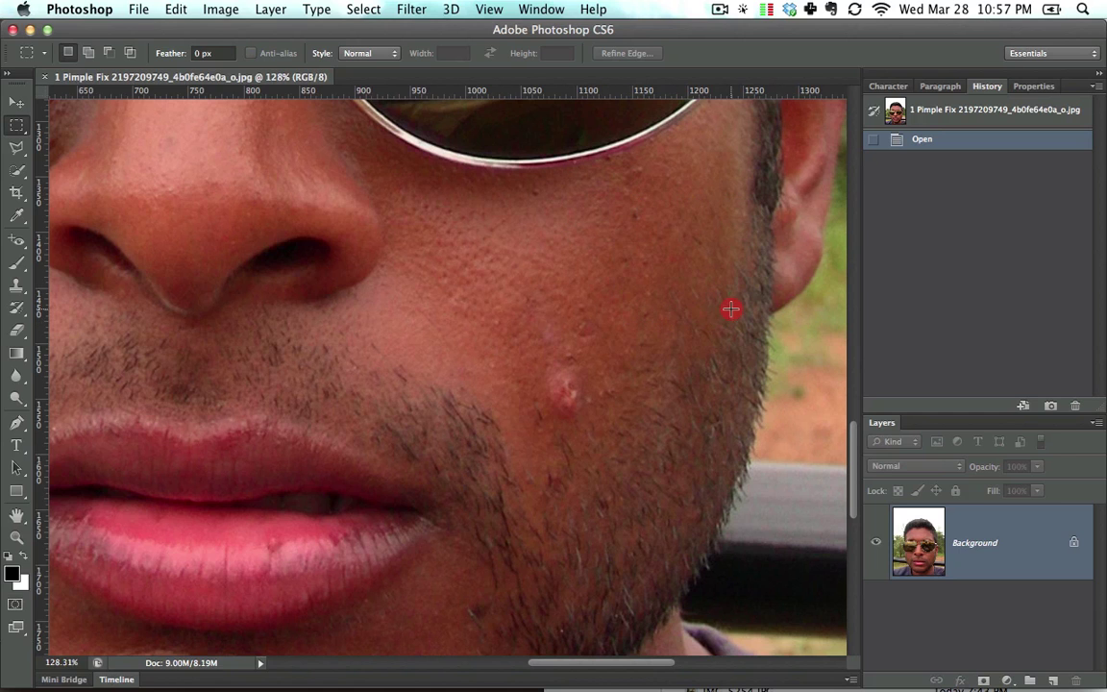
pyautogui.click(679, 265)
pyautogui.press('super+c')
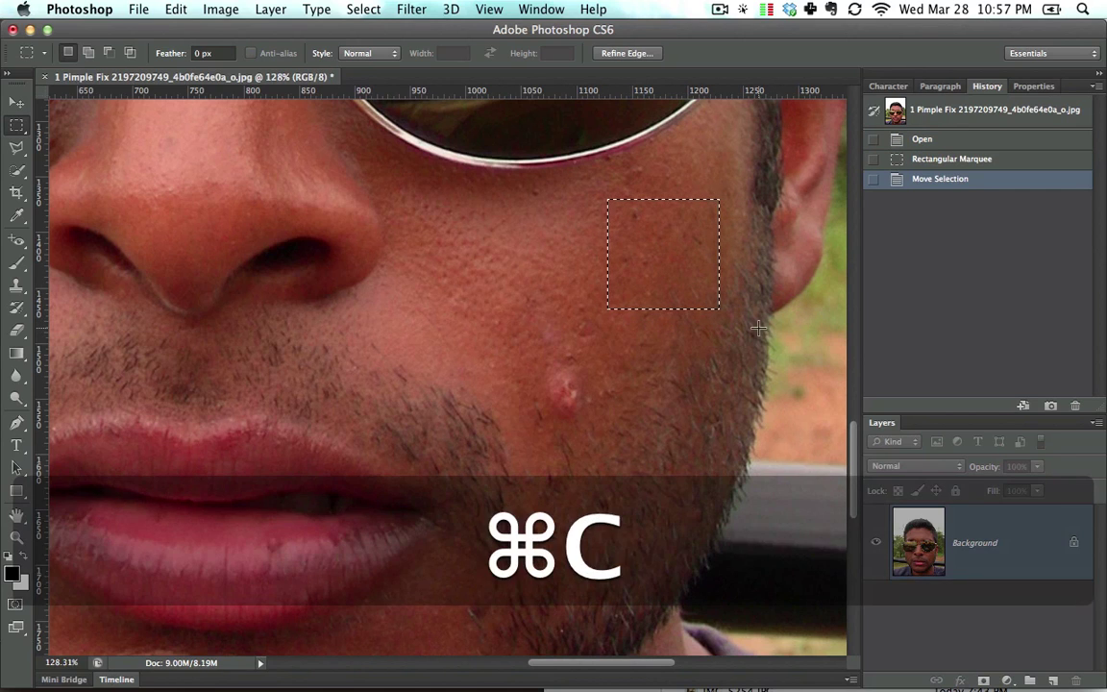
pyautogui.press('super+v')
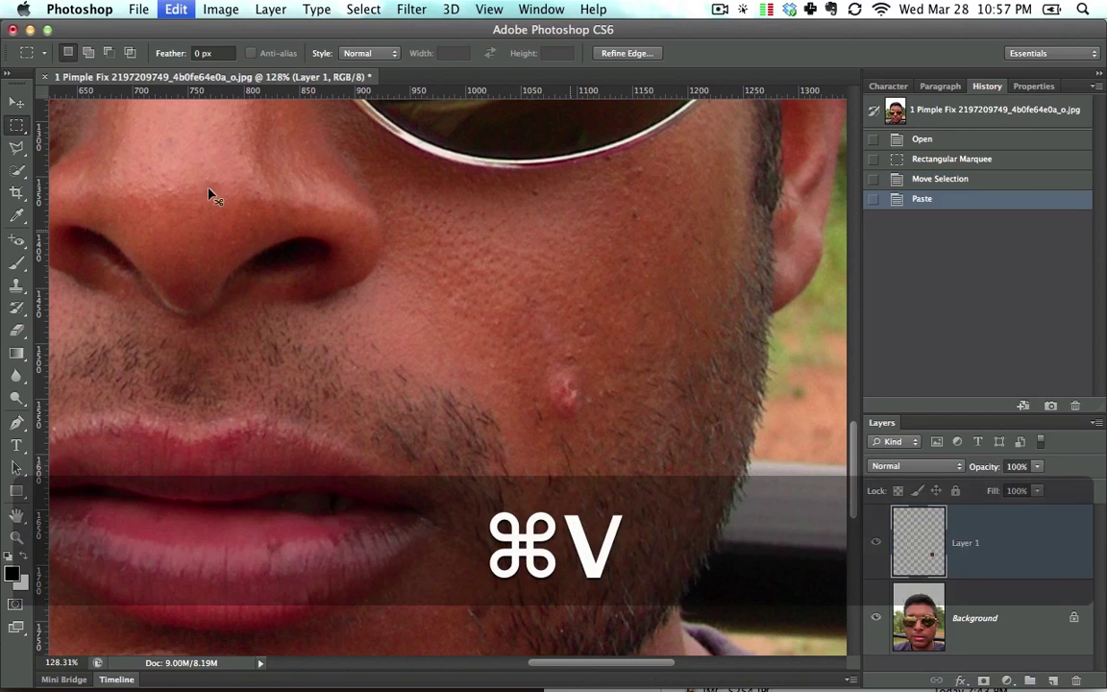
pyautogui.press('v')
pyautogui.moveTo(651, 269); pyautogui.dragTo(571, 384)
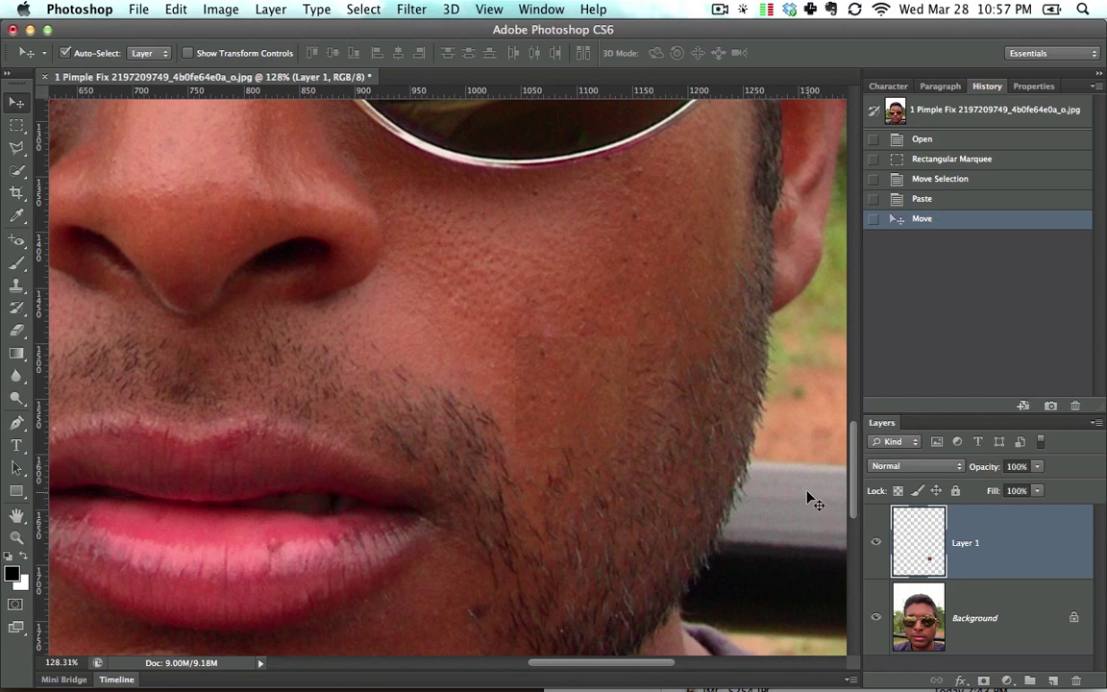
# Erase the hard edges of the skin patch on Layer 1 while the Background layer is temporarily hidden
pyautogui.click(875, 618)
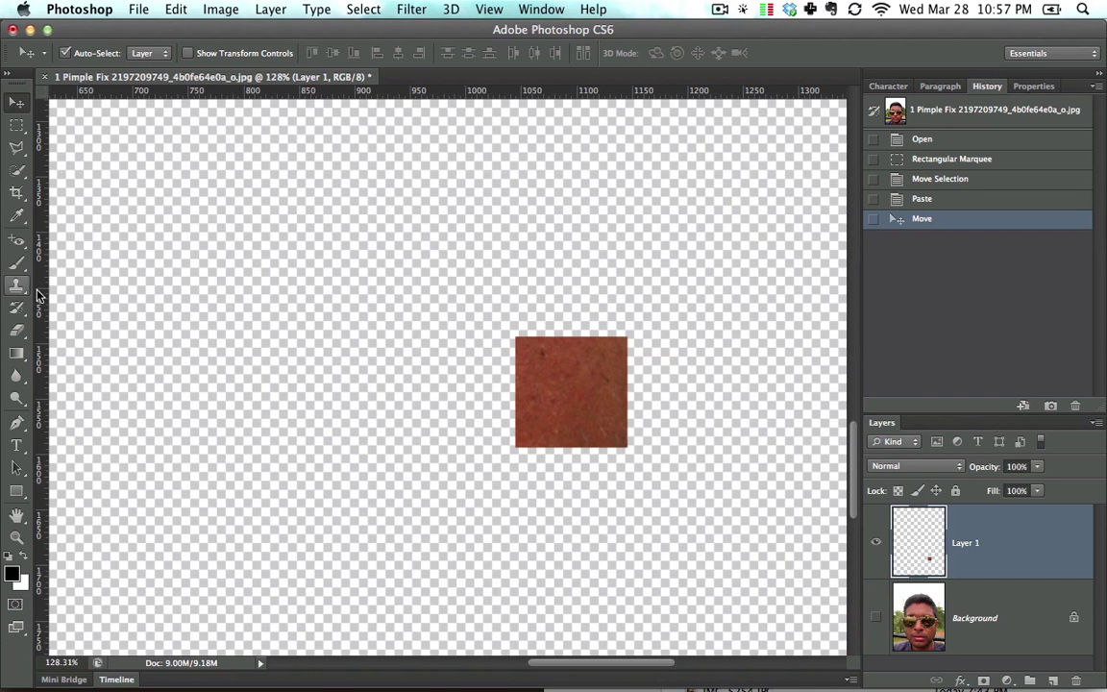
pyautogui.press('e')
pyautogui.moveTo(528, 328)
pyautogui.mouseDown()
pyautogui.moveTo(620, 330)
pyautogui.moveTo(571, 327)
pyautogui.moveTo(526, 353)
pyautogui.moveTo(520, 445)
pyautogui.moveTo(622, 435)
pyautogui.moveTo(620, 341)
pyautogui.mouseUp()
pyautogui.click(875, 620)
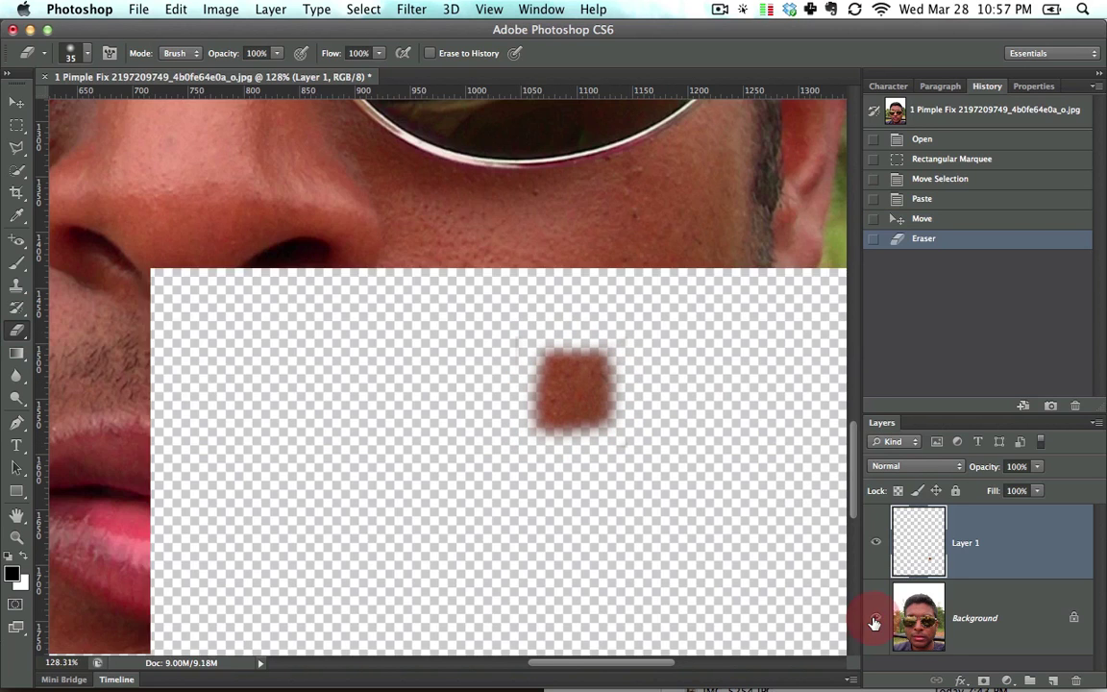
pyautogui.click(876, 621)
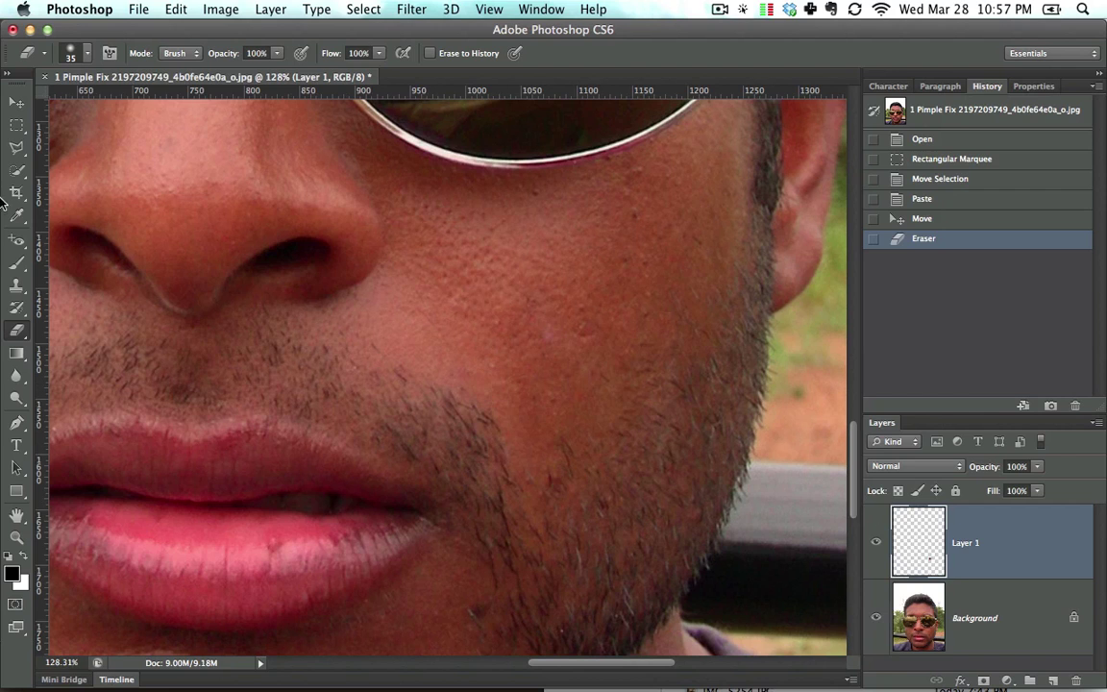
# Reposition the softened skin patch over the pimple, and delete Layer 1 after comparing it hidden and shown
pyautogui.click(17, 102)
pyautogui.moveTo(565, 370); pyautogui.dragTo(573, 420)
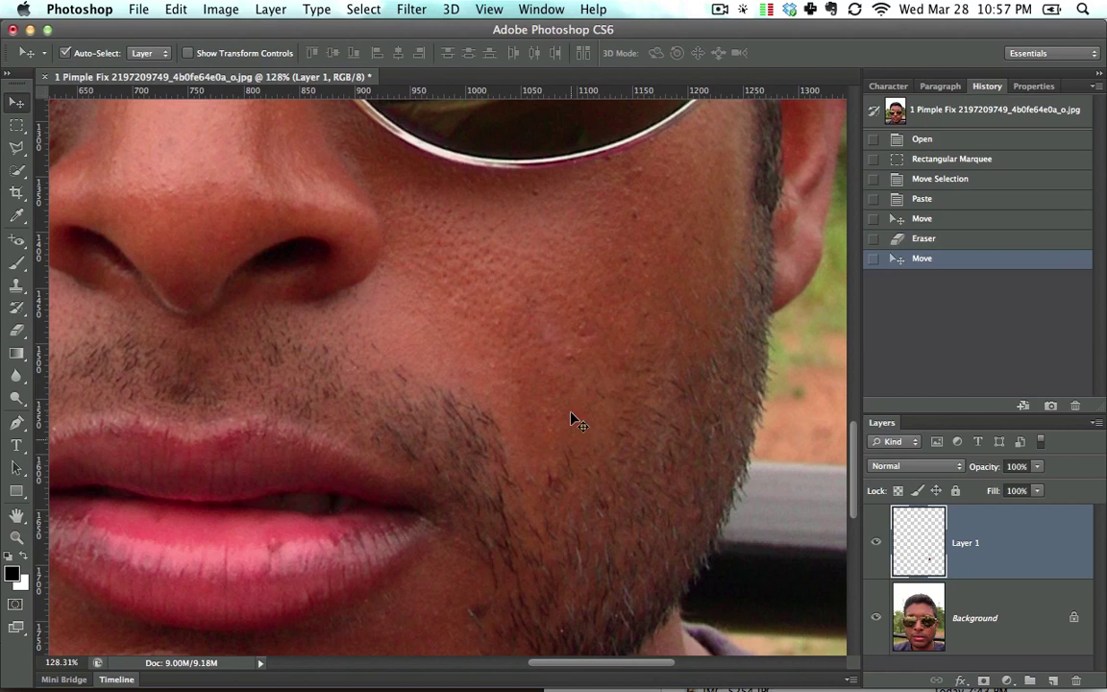
pyautogui.click(876, 544)
pyautogui.click(877, 544)
pyautogui.moveTo(1066, 567); pyautogui.dragTo(1075, 679)
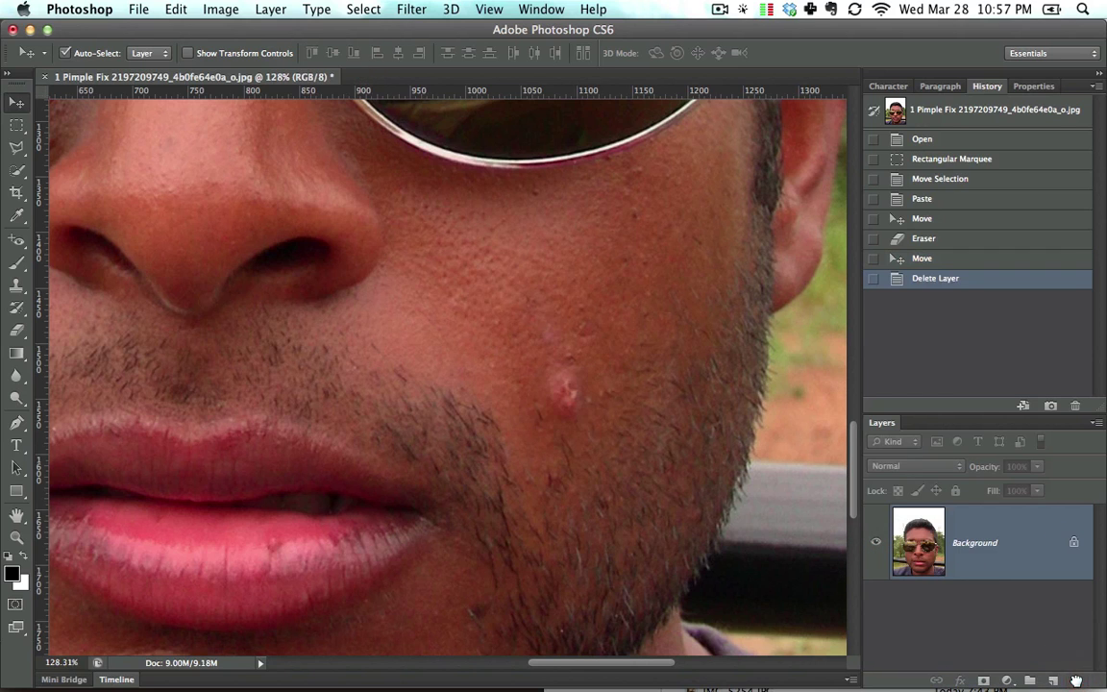
# Try the Clone Stamp on the pimple again using clean skin sampled from the upper outer cheek, and undo it
pyautogui.press('super+minus')
pyautogui.press('super+minus')
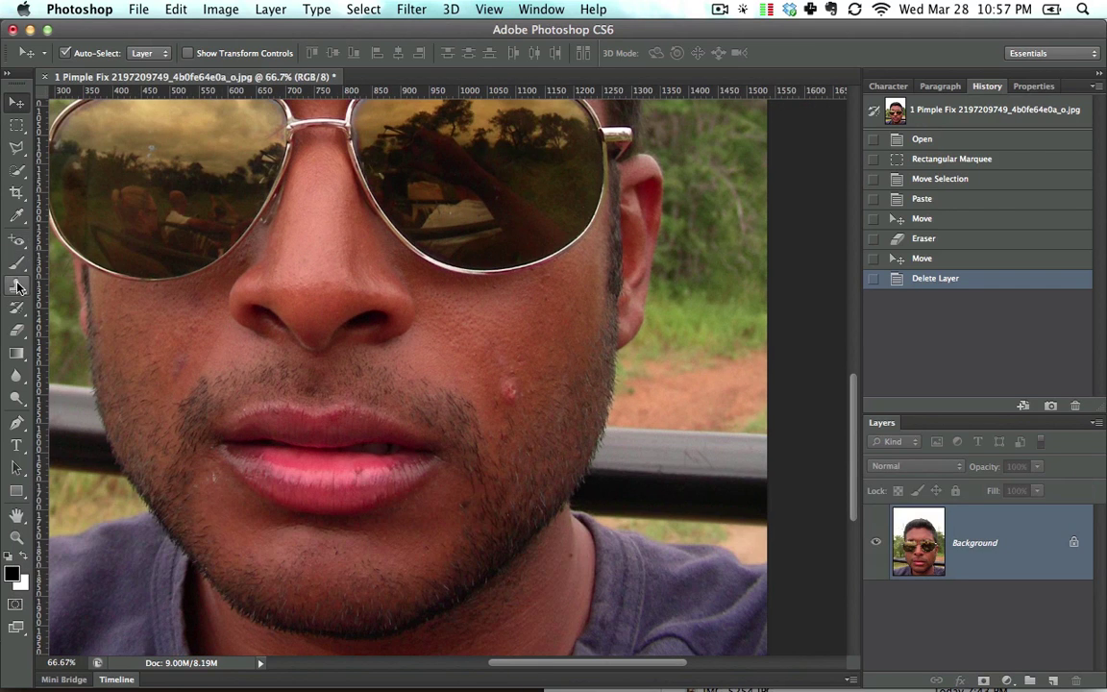
pyautogui.press('s')
pyautogui.press('alt')
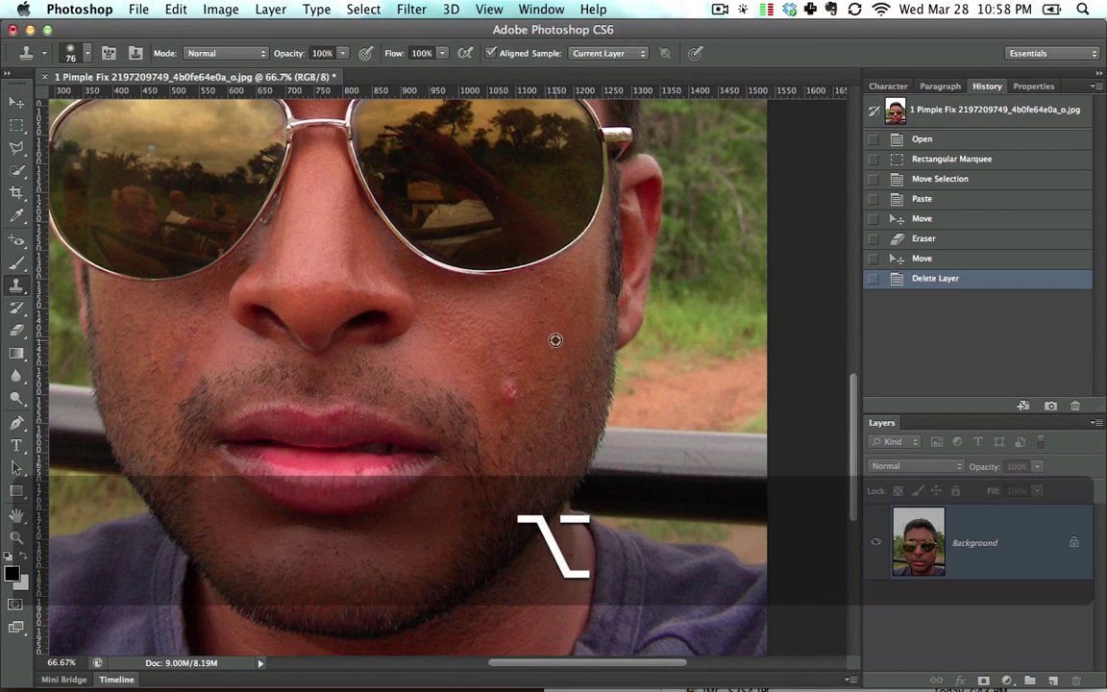
pyautogui.keyDown('alt'); pyautogui.click(556, 339); pyautogui.keyUp('alt')
pyautogui.click(514, 388)
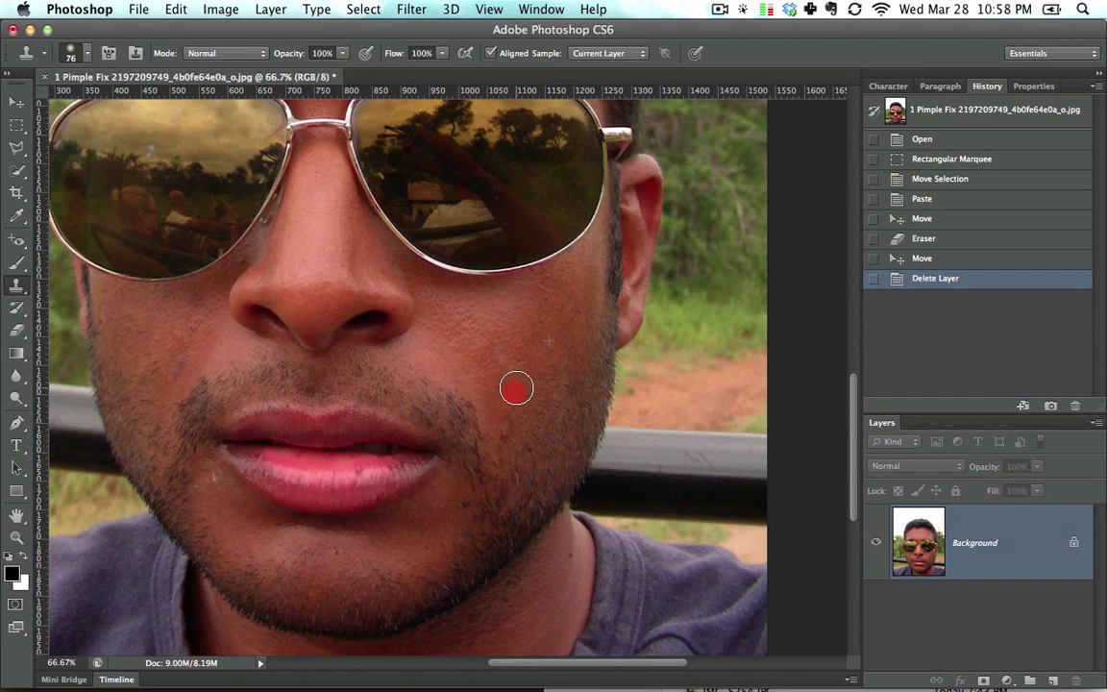
pyautogui.press('super+z')
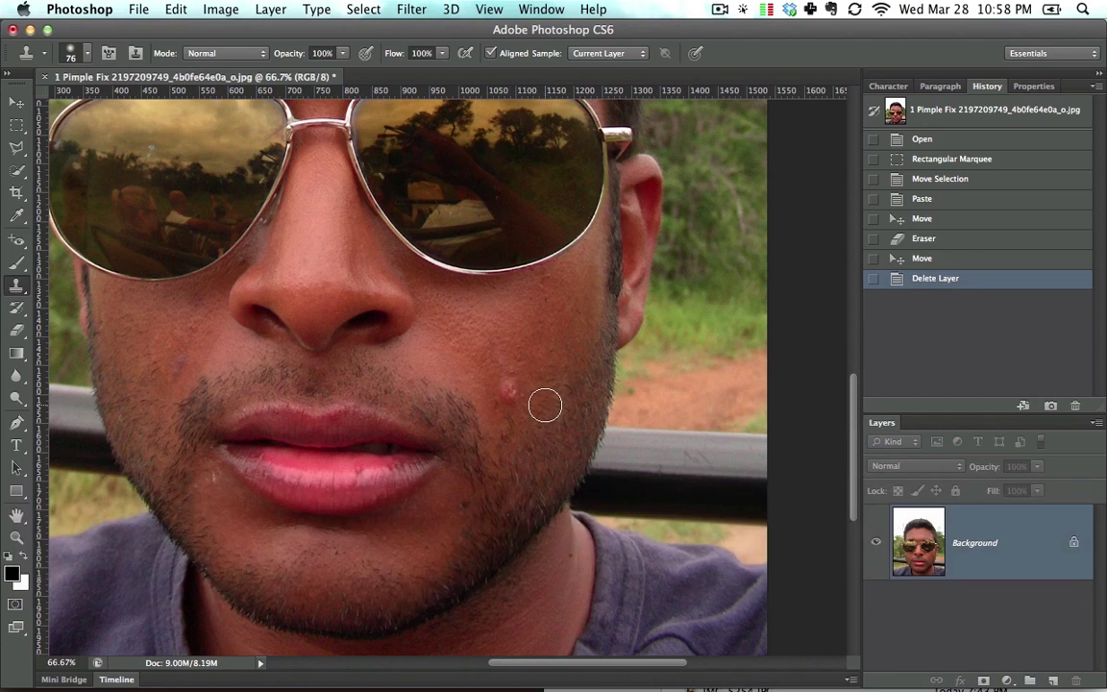
# Try cloning the pimple onto two other spots of the cheek, and undo both stamps
pyautogui.keyDown('alt'); pyautogui.click(548, 346); pyautogui.keyUp('alt')
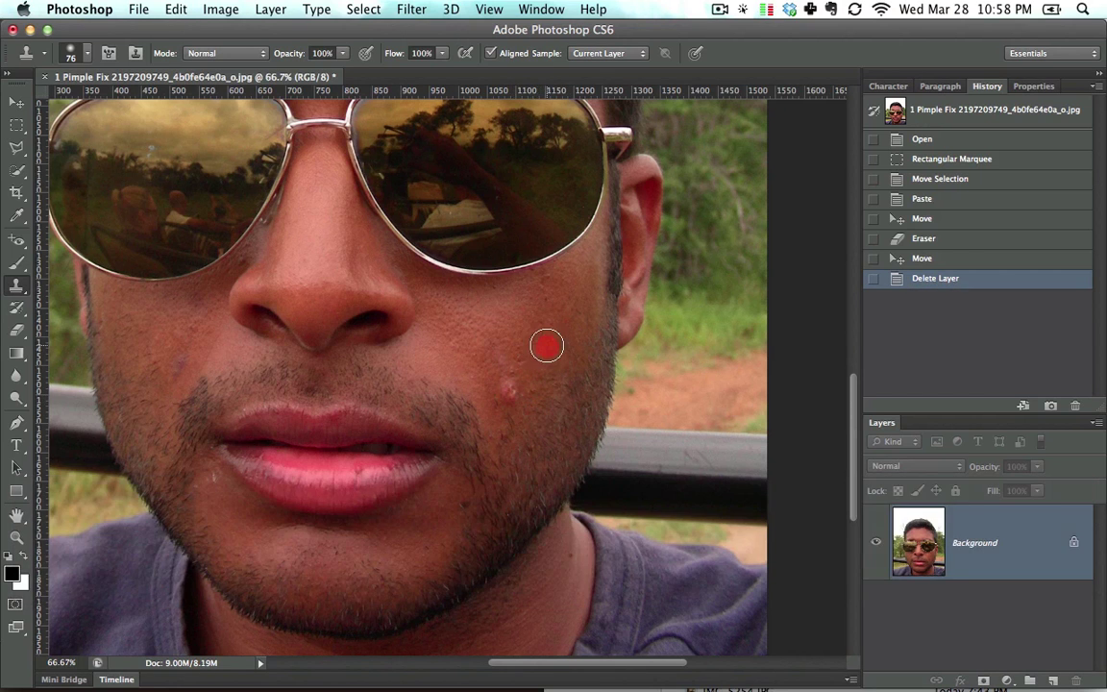
pyautogui.click(491, 314)
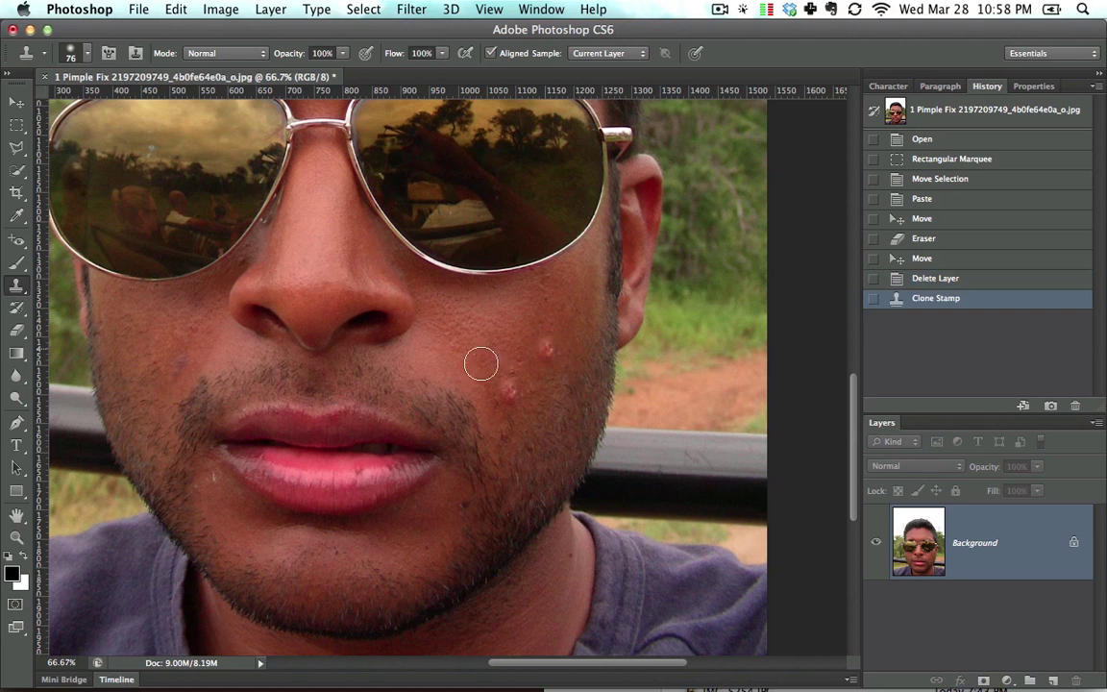
pyautogui.click(745, 14)
pyautogui.click(687, 64)
pyautogui.keyDown('alt'); pyautogui.click(546, 346); pyautogui.keyUp('alt')
pyautogui.click(507, 331)
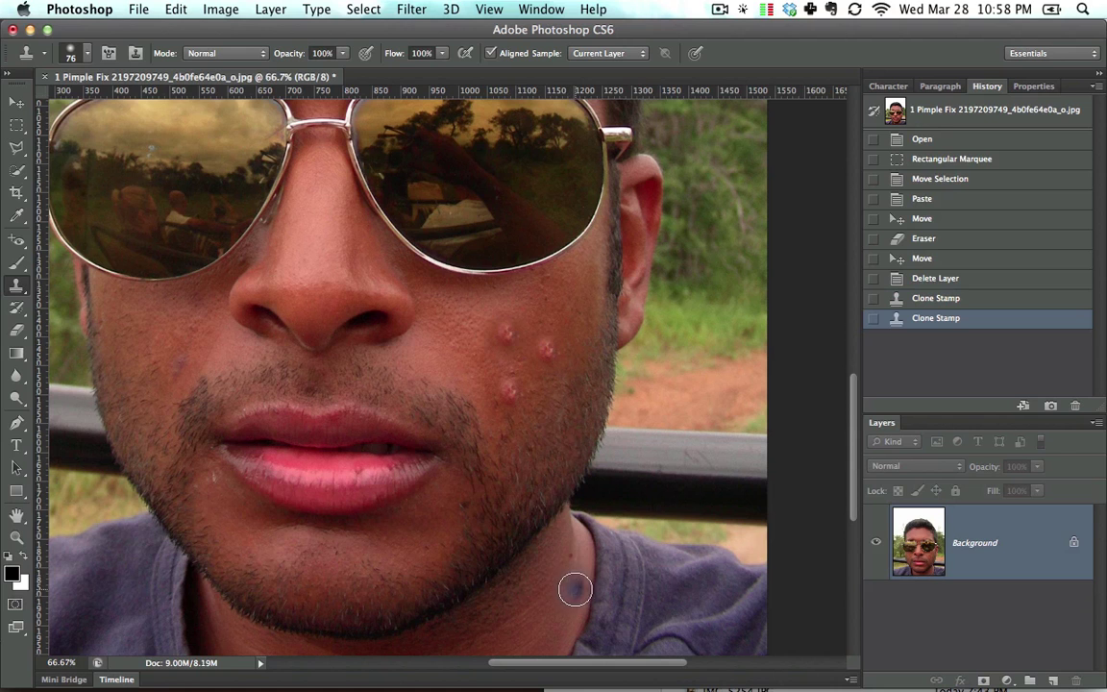
pyautogui.press('super')
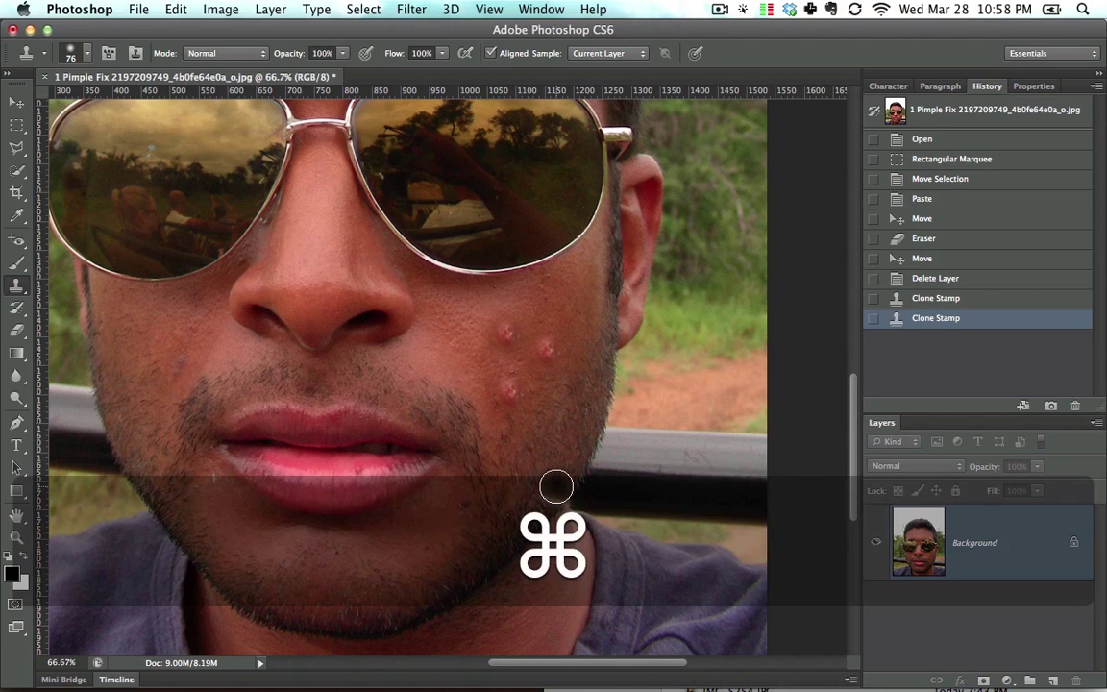
pyautogui.press('alt+super+z')
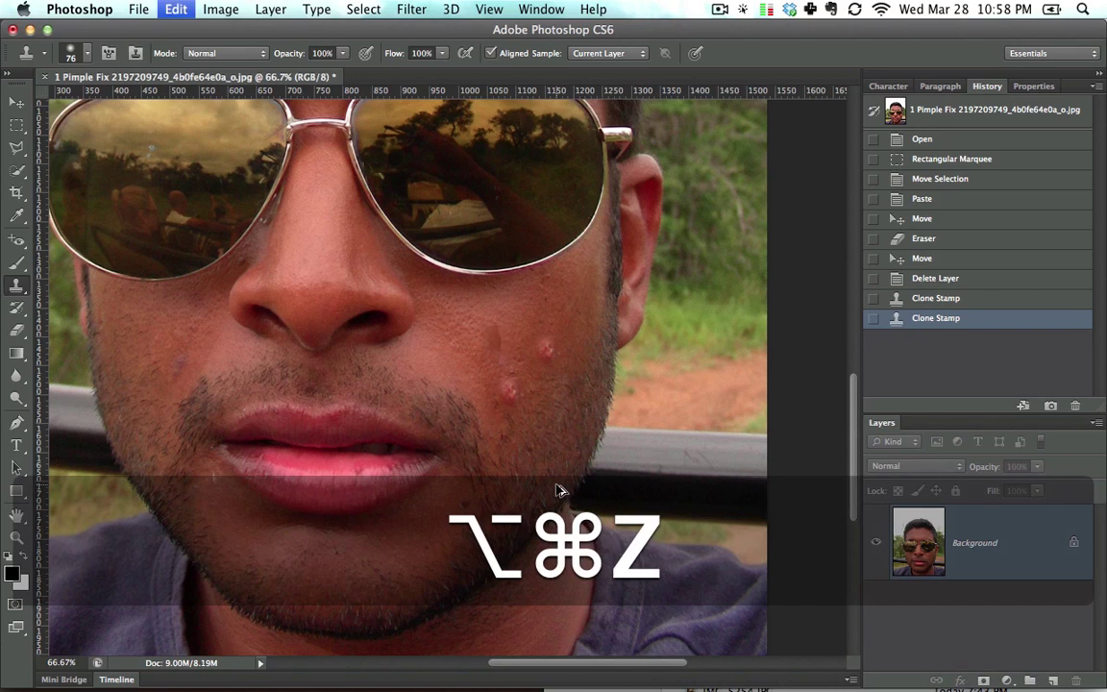
pyautogui.press('alt+super+z')
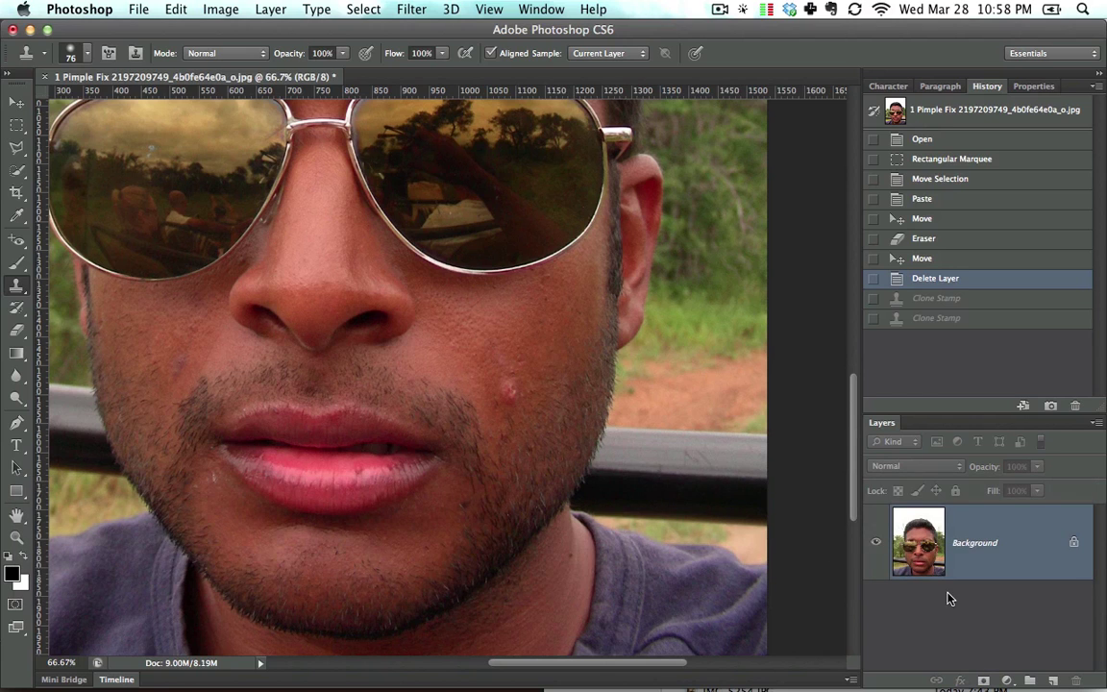
# Add a new empty layer above the Background and set the Clone Stamp to sample Current & Below
pyautogui.click(1054, 680)
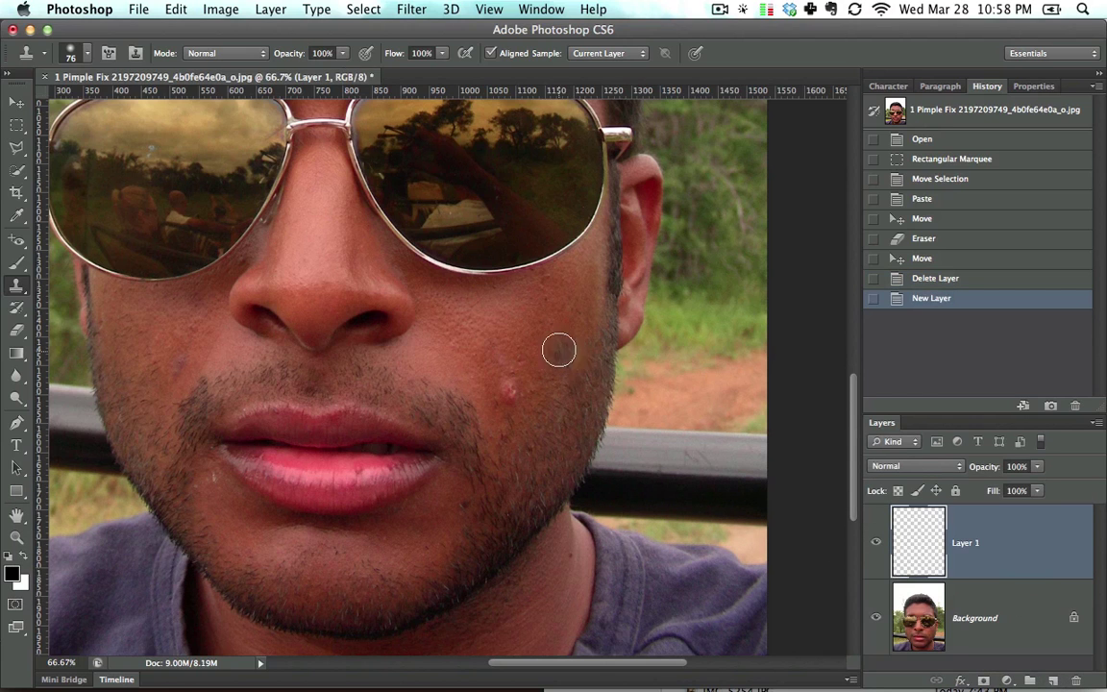
pyautogui.press('alt')
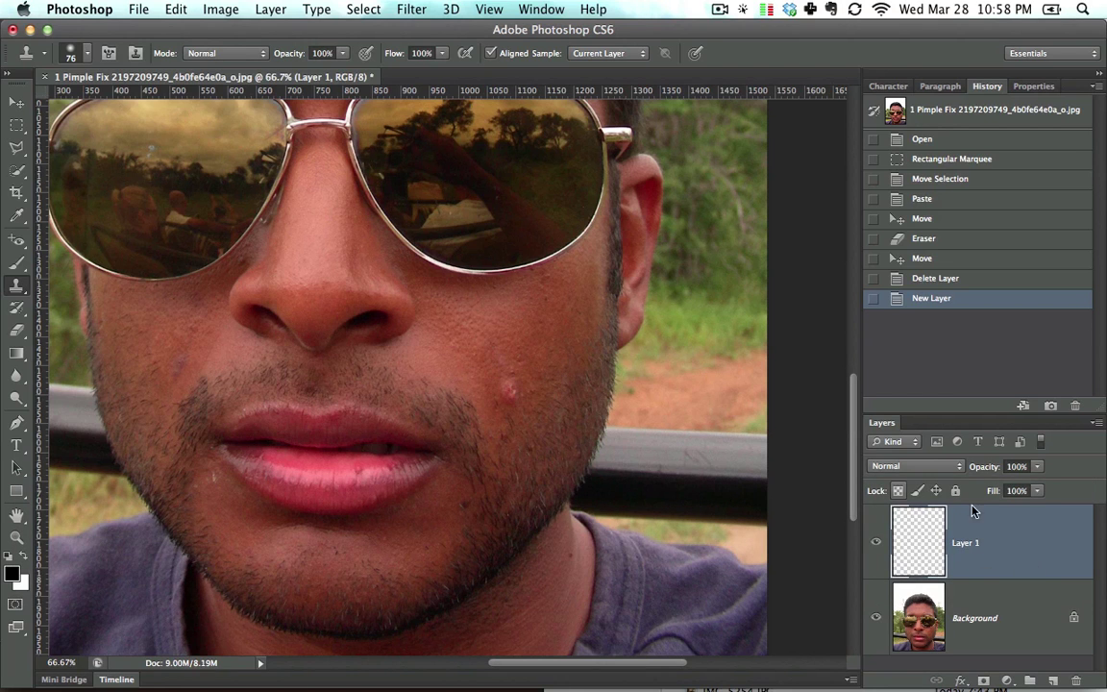
pyautogui.keyDown('alt'); pyautogui.click(550, 328); pyautogui.keyUp('alt')
pyautogui.click(517, 397)
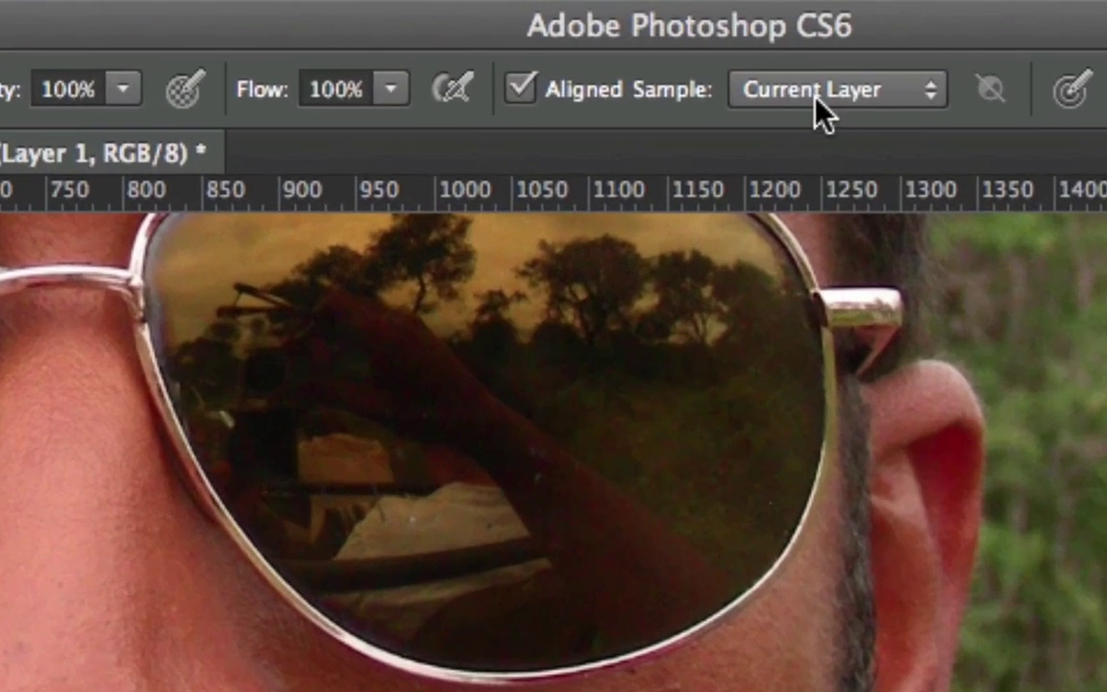
pyautogui.click(604, 55)
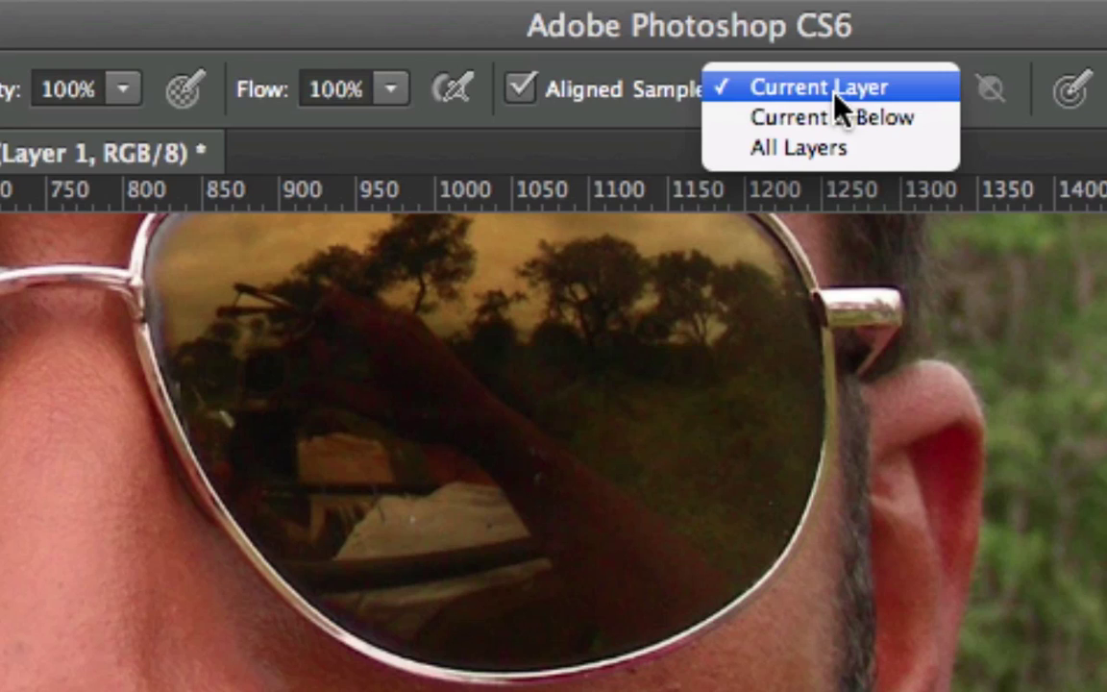
pyautogui.click(845, 120)
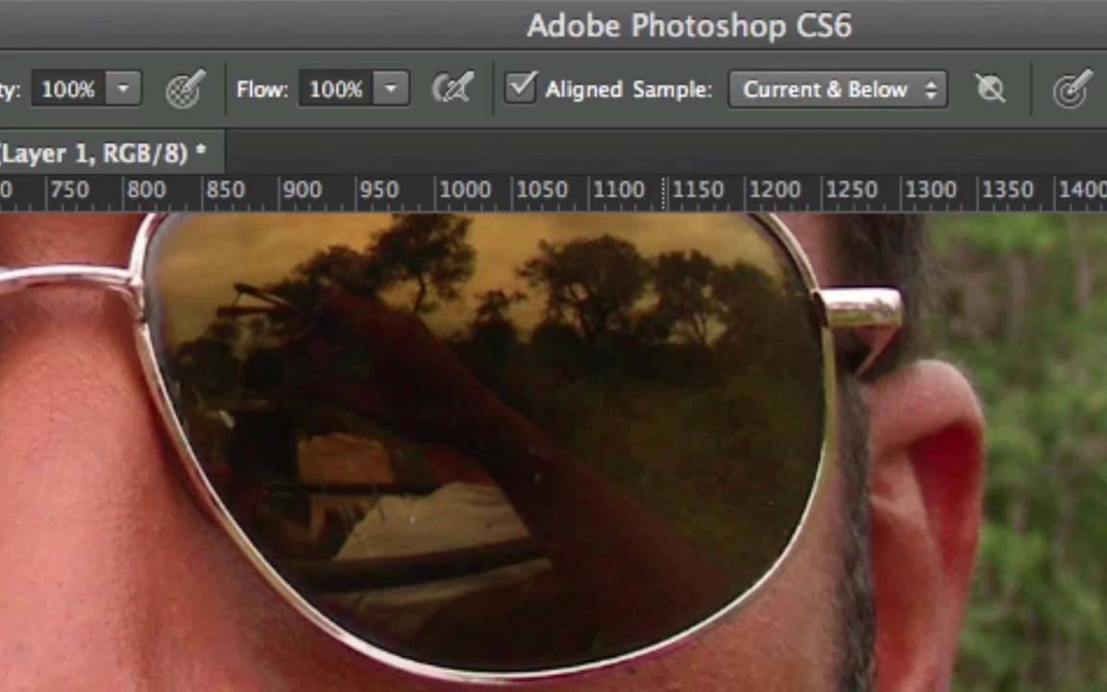
# Clone clean cheek skin over the pimple on Layer 1
pyautogui.press('alt')
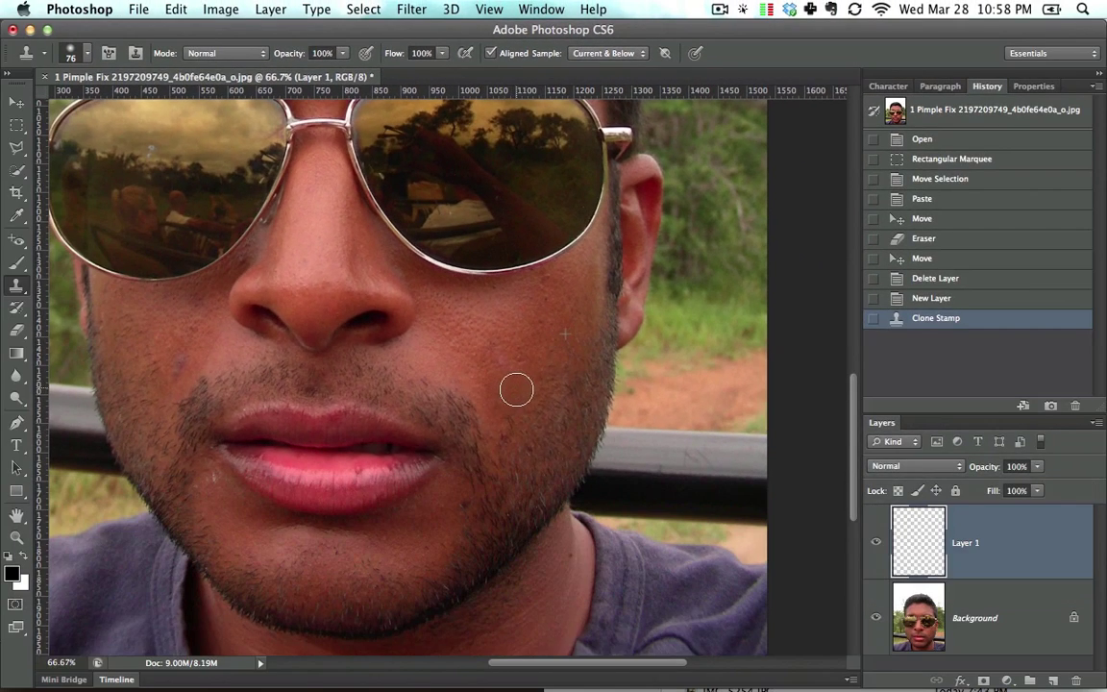
pyautogui.click(514, 388)
pyautogui.press('space')
pyautogui.moveTo(514, 388)
pyautogui.mouseDown()
pyautogui.moveTo(514, 368)
pyautogui.moveTo(619, 373)
pyautogui.mouseUp()
pyautogui.keyDown('alt'); pyautogui.click(619, 372); pyautogui.keyUp('alt')
pyautogui.moveTo(626, 426); pyautogui.dragTo(624, 495)
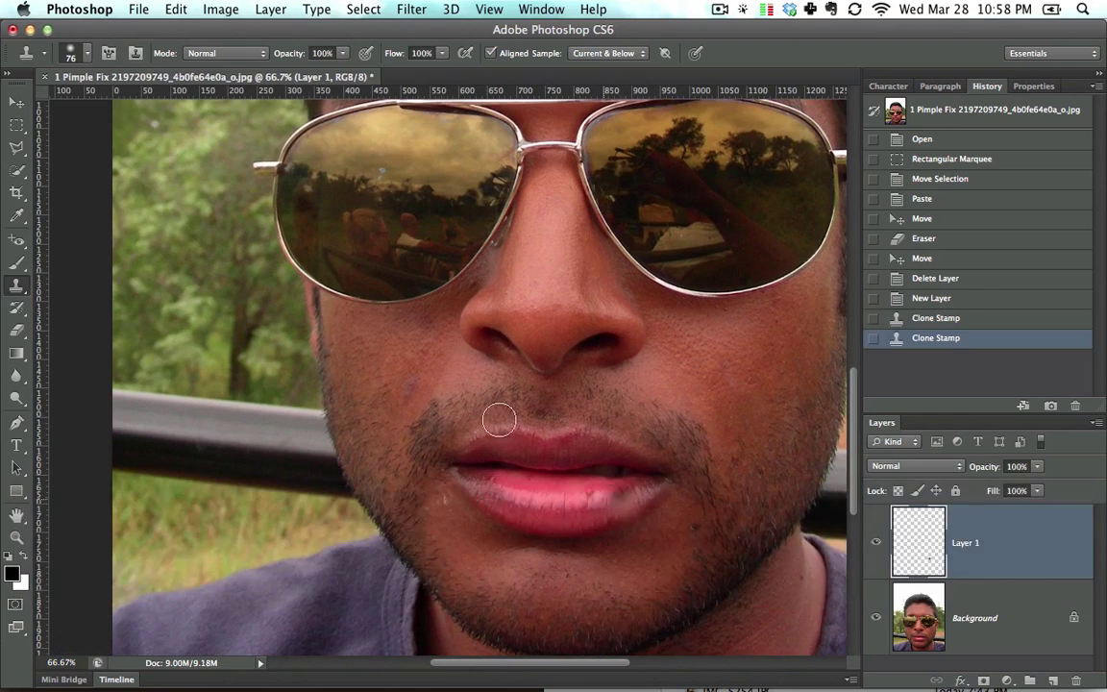
# Clone nearby clean skin over the dark blemish on the opposite cheek
pyautogui.press('space')
pyautogui.moveTo(431, 380); pyautogui.dragTo(513, 390)
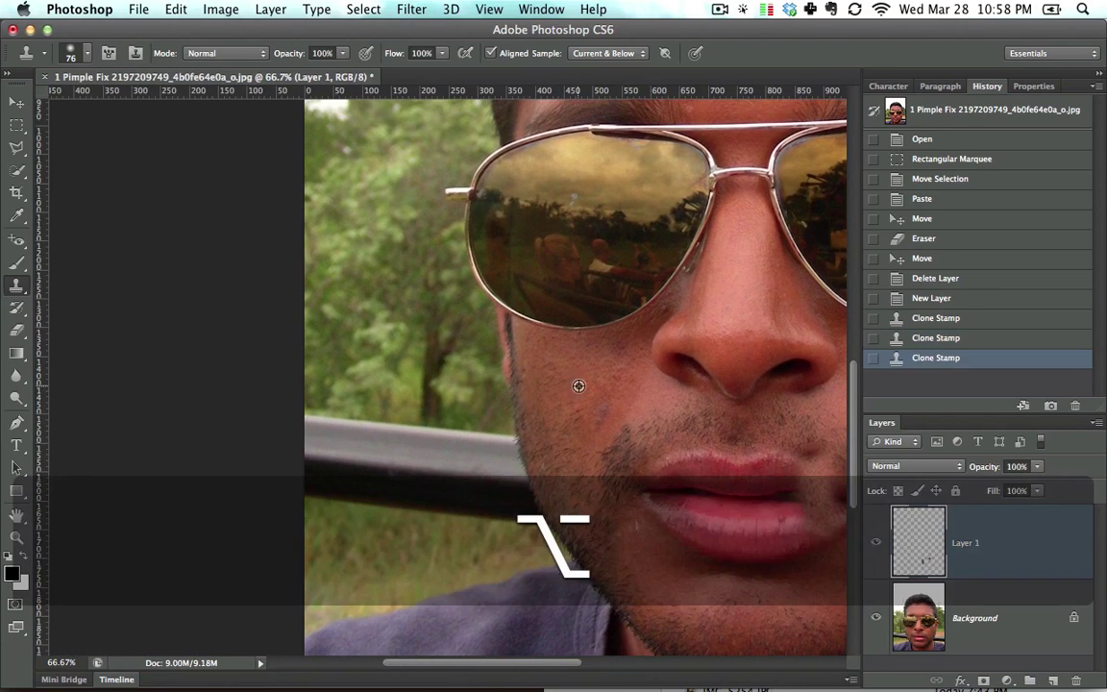
pyautogui.click(611, 400)
pyautogui.press('space')
pyautogui.moveTo(528, 415); pyautogui.dragTo(413, 498)
# Clone sampled forehead skin over spots near the eyebrow and in the middle of the forehead
pyautogui.keyDown('alt'); pyautogui.click(480, 334); pyautogui.keyUp('alt')
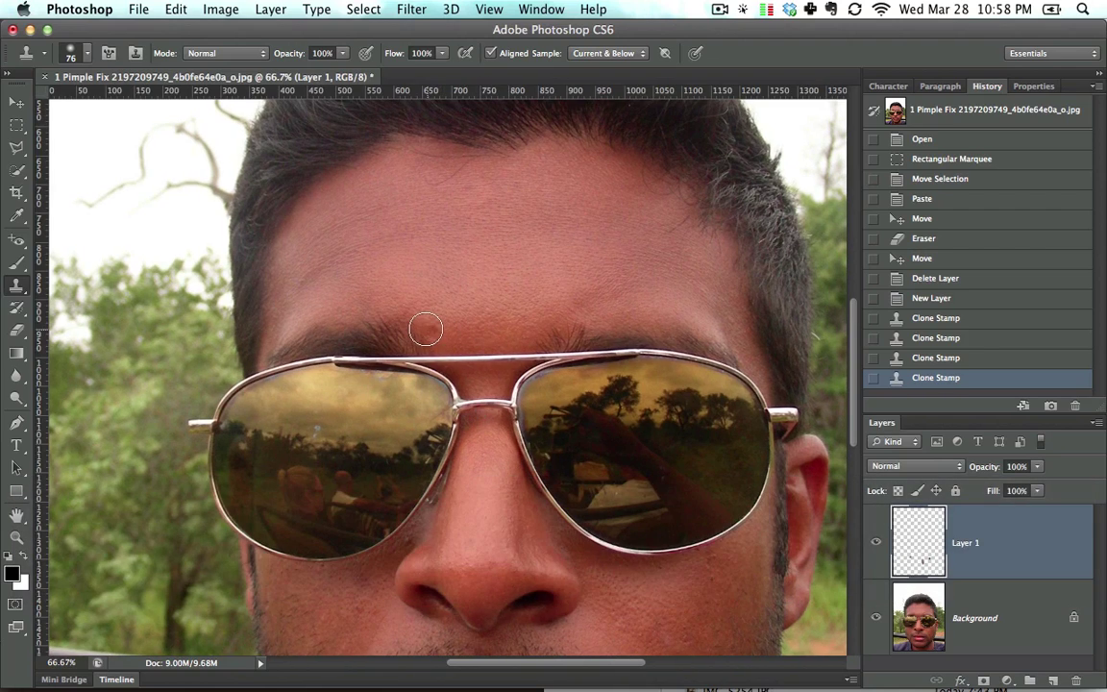
pyautogui.click(426, 330)
pyautogui.press('space')
pyautogui.moveTo(431, 230); pyautogui.dragTo(391, 269)
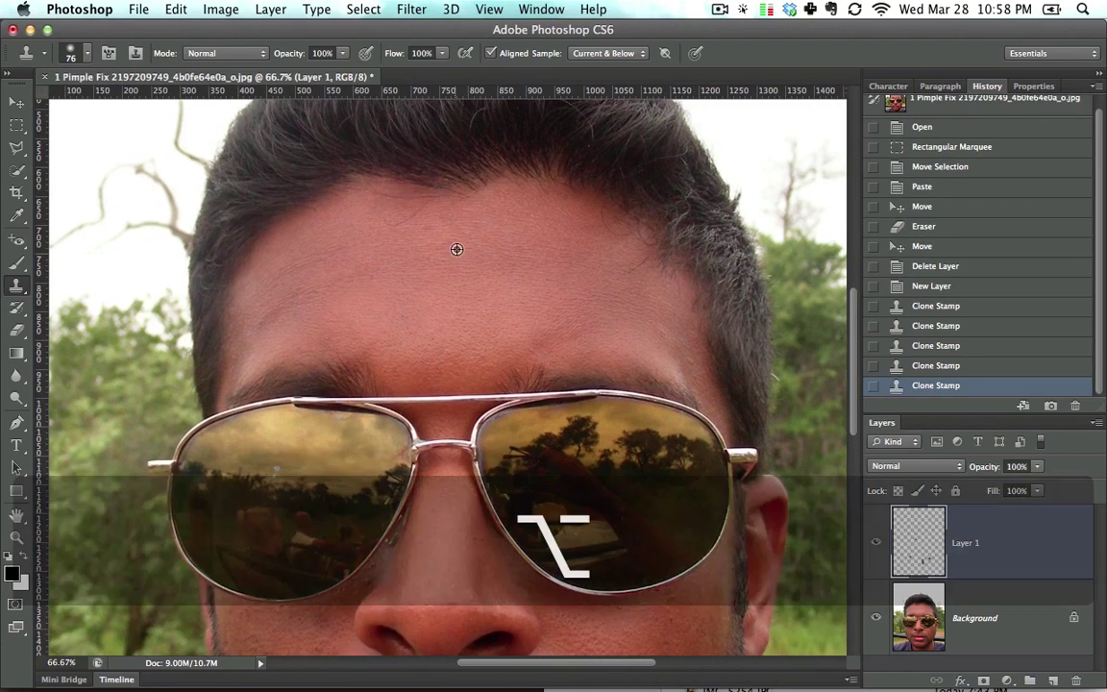
pyautogui.keyDown('alt'); pyautogui.click(457, 249); pyautogui.keyUp('alt')
pyautogui.click(435, 228)
# Clone skin across one side of the lips and onto a spot of cheek above the former pimple
pyautogui.press('space')
pyautogui.moveTo(502, 265)
pyautogui.mouseDown()
pyautogui.moveTo(383, 249)
pyautogui.moveTo(385, 165)
pyautogui.mouseUp()
pyautogui.moveTo(408, 514); pyautogui.dragTo(441, 268)
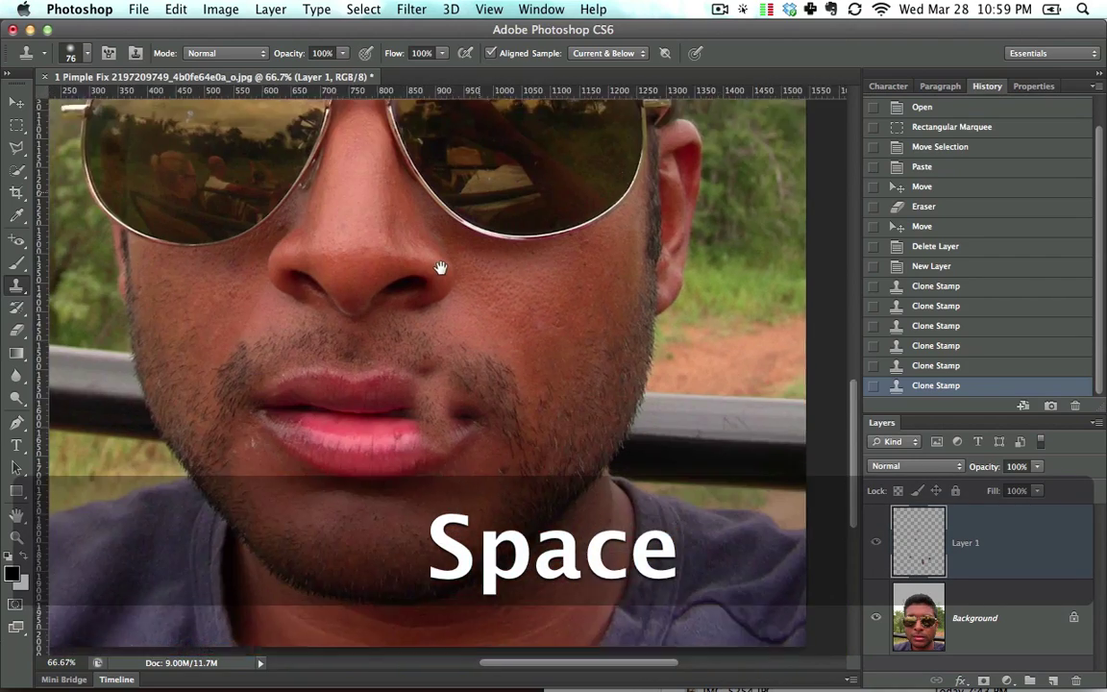
pyautogui.keyDown('alt'); pyautogui.click(592, 307); pyautogui.keyUp('alt')
pyautogui.click(572, 275)
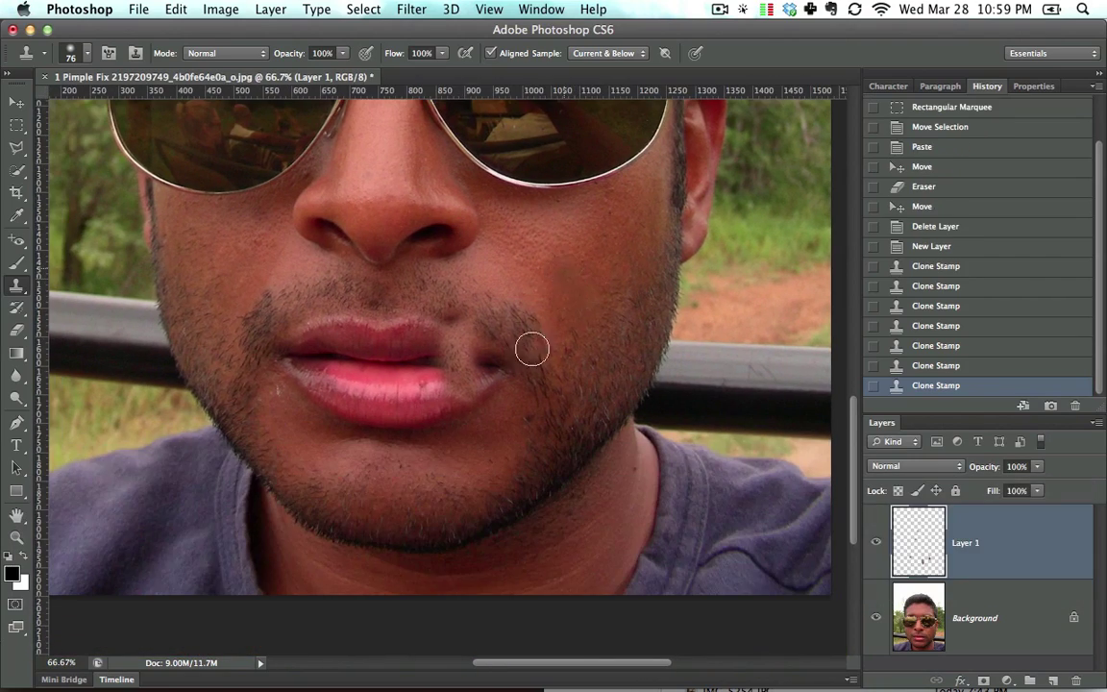
# Clone clean skin over the small light mark beside the lower lip
pyautogui.press('space')
pyautogui.moveTo(424, 341); pyautogui.dragTo(462, 291)
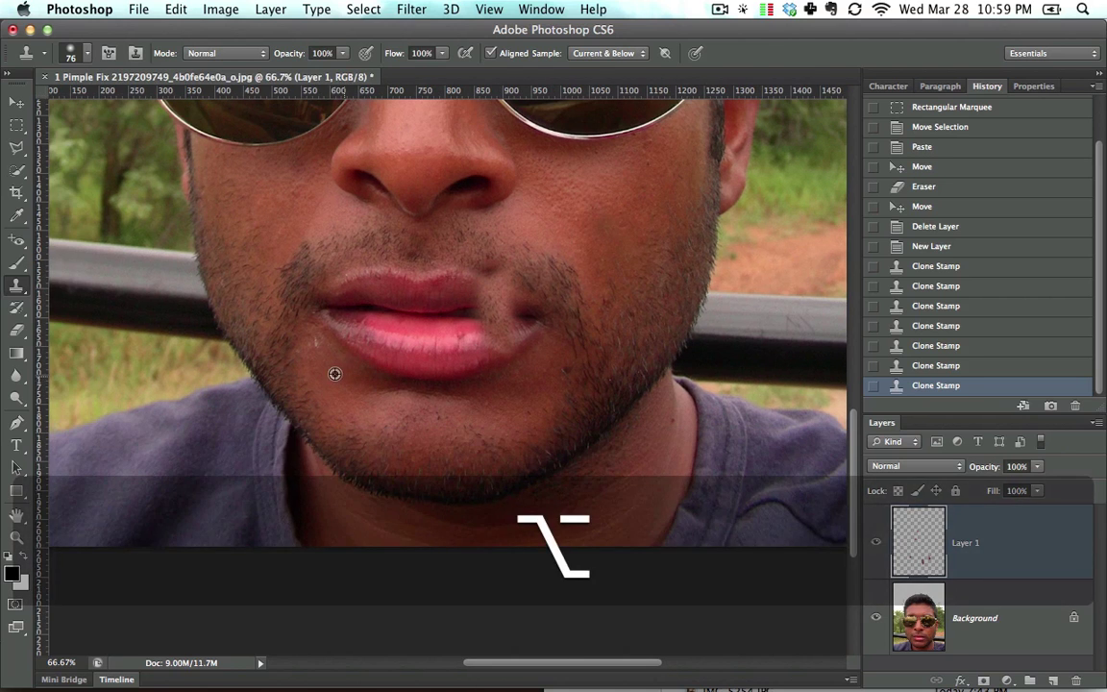
pyautogui.keyDown('alt'); pyautogui.click(334, 373); pyautogui.keyUp('alt')
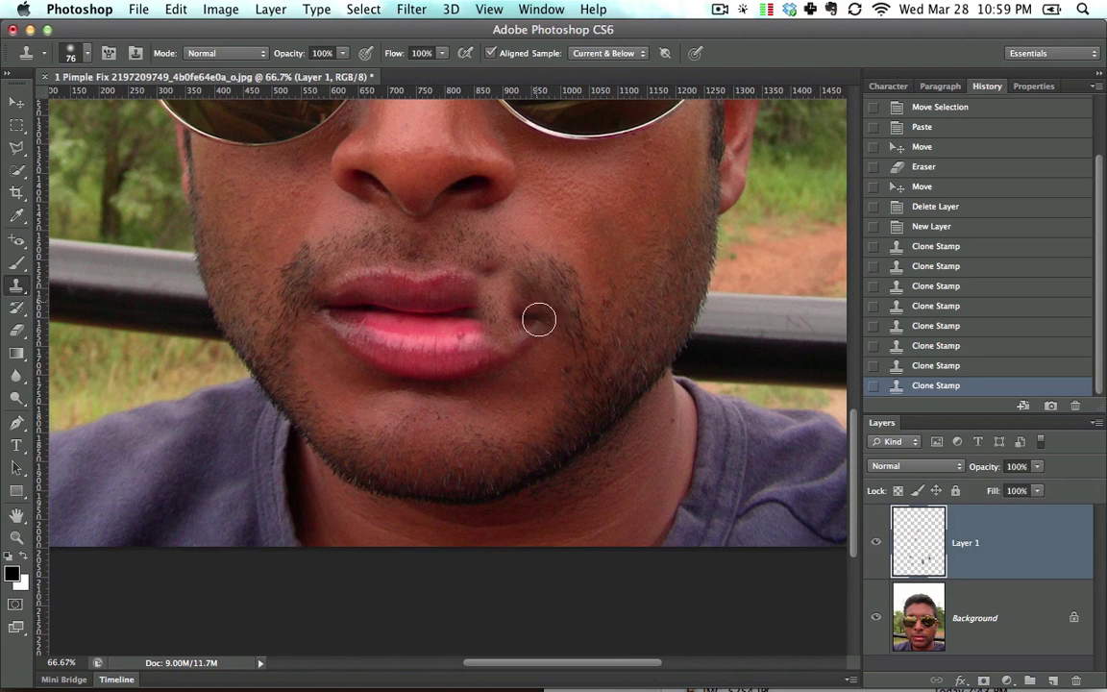
pyautogui.click(539, 317)
pyautogui.moveTo(483, 297)
pyautogui.mouseDown()
pyautogui.moveTo(490, 326)
pyautogui.moveTo(520, 325)
pyautogui.moveTo(521, 335)
pyautogui.moveTo(474, 270)
pyautogui.moveTo(528, 365)
pyautogui.moveTo(494, 304)
pyautogui.mouseUp()
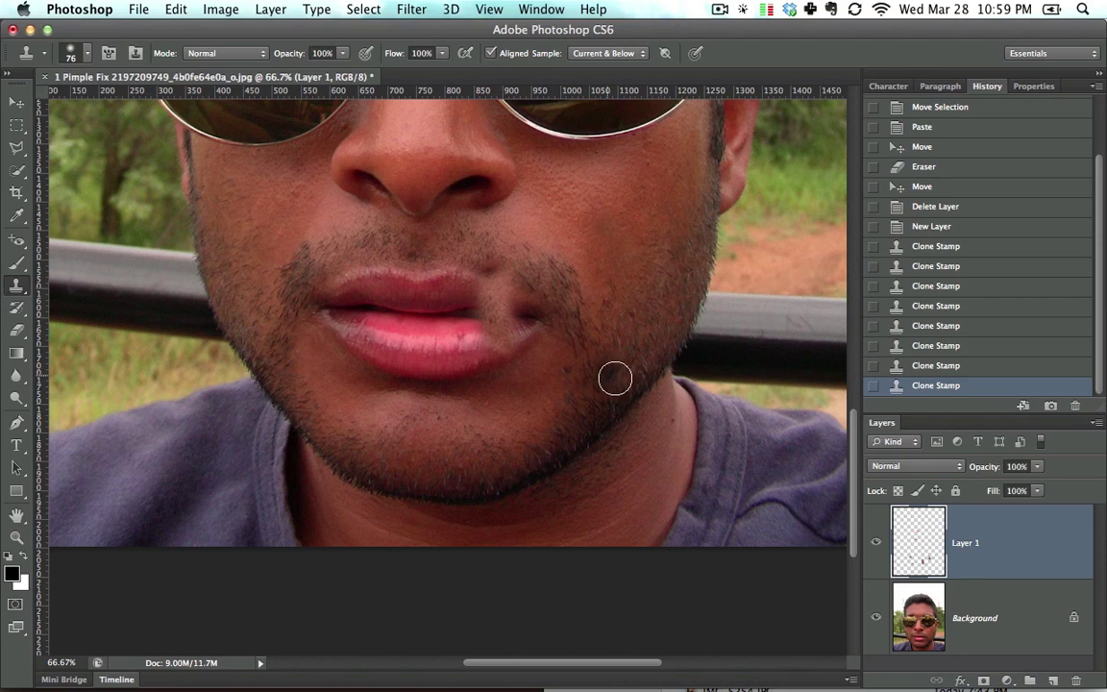
# Compare the New Layer history state with the latest one, and view Layer 1's cloned patches with the Background temporarily hidden
pyautogui.click(989, 234)
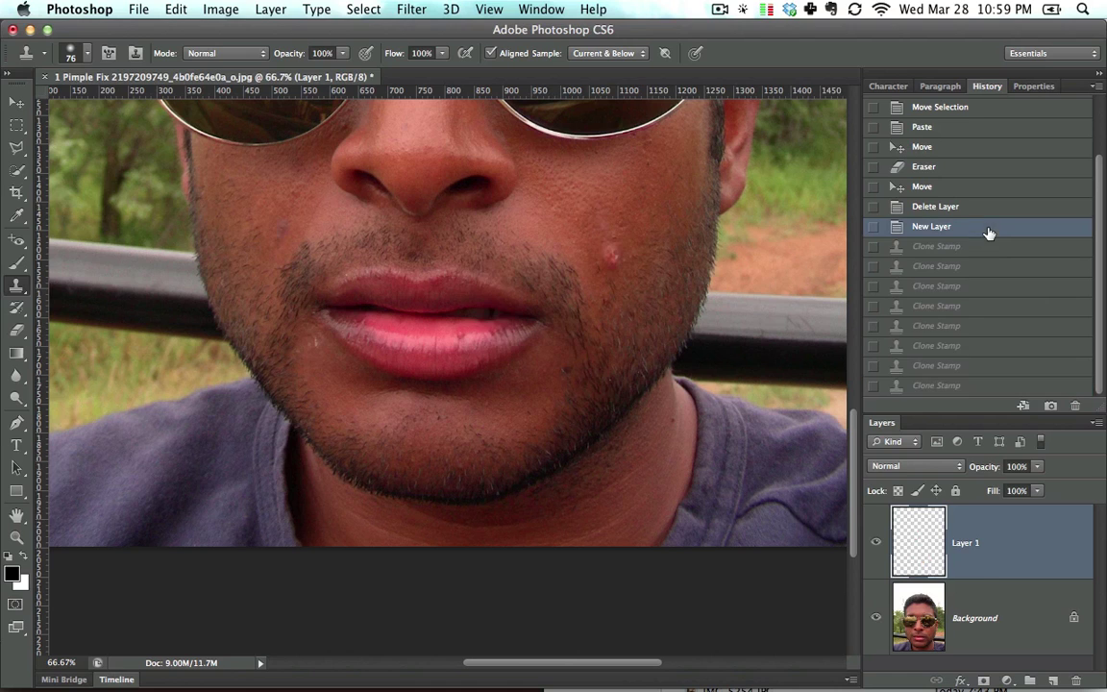
pyautogui.click(981, 382)
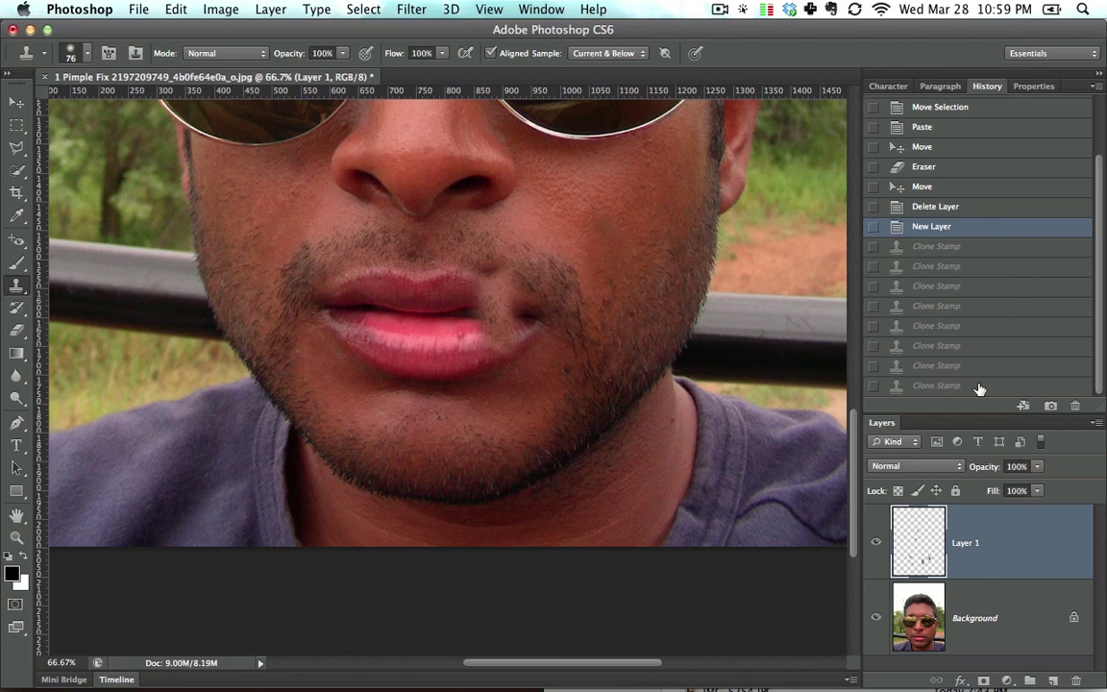
pyautogui.click(876, 621)
pyautogui.click(876, 621)
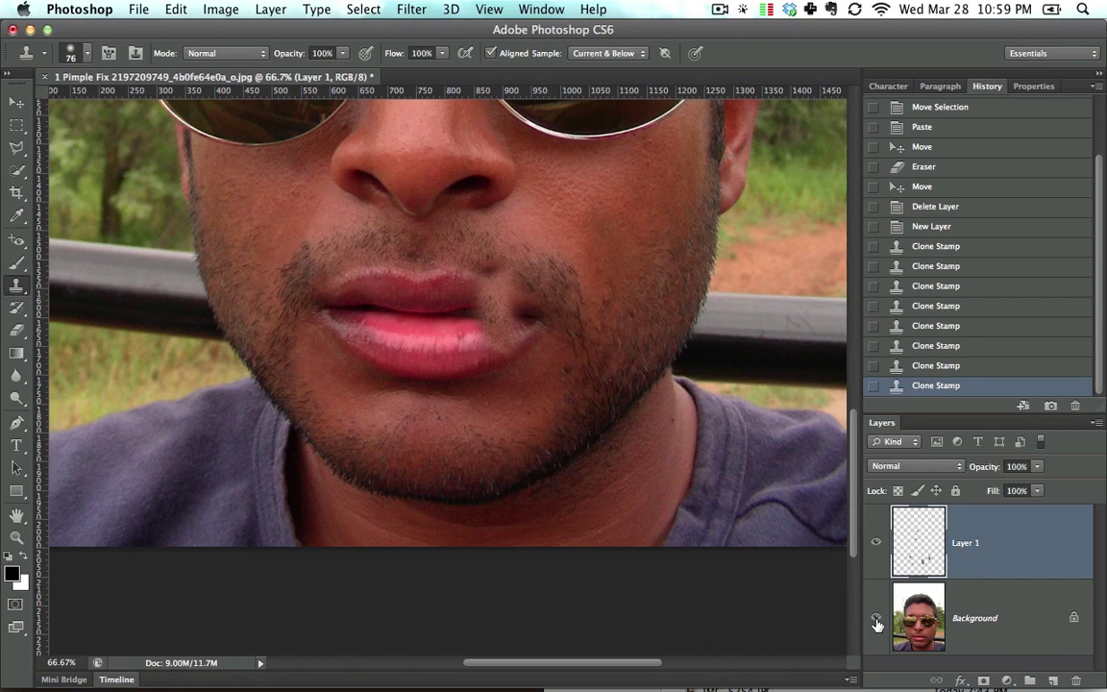
pyautogui.click(876, 621)
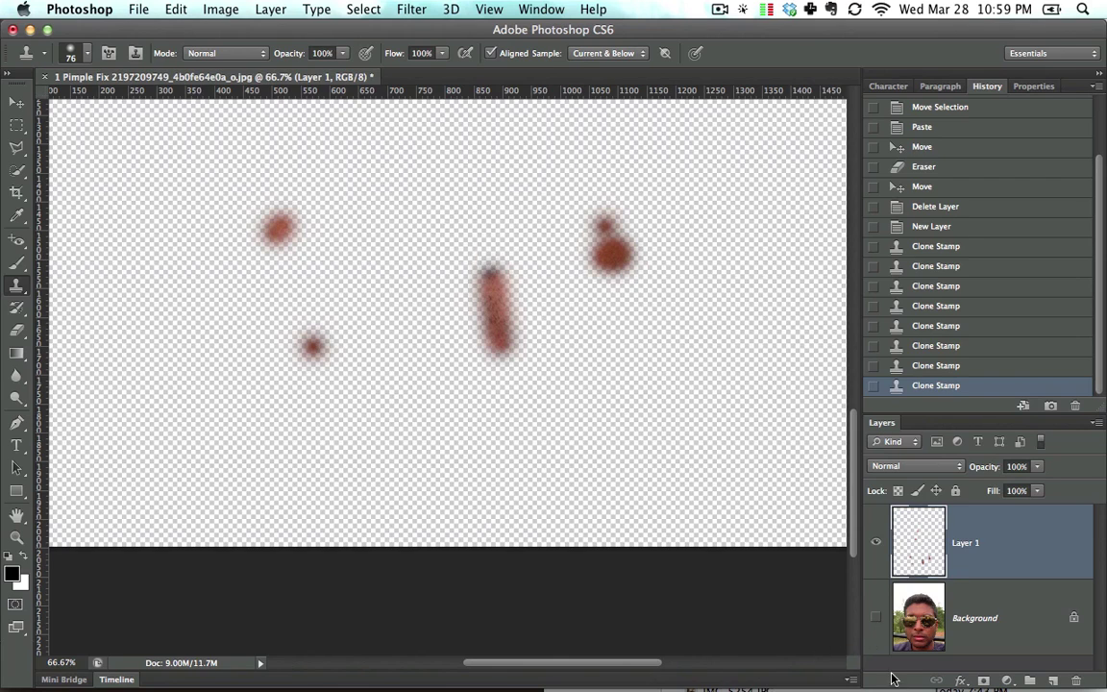
pyautogui.click(876, 618)
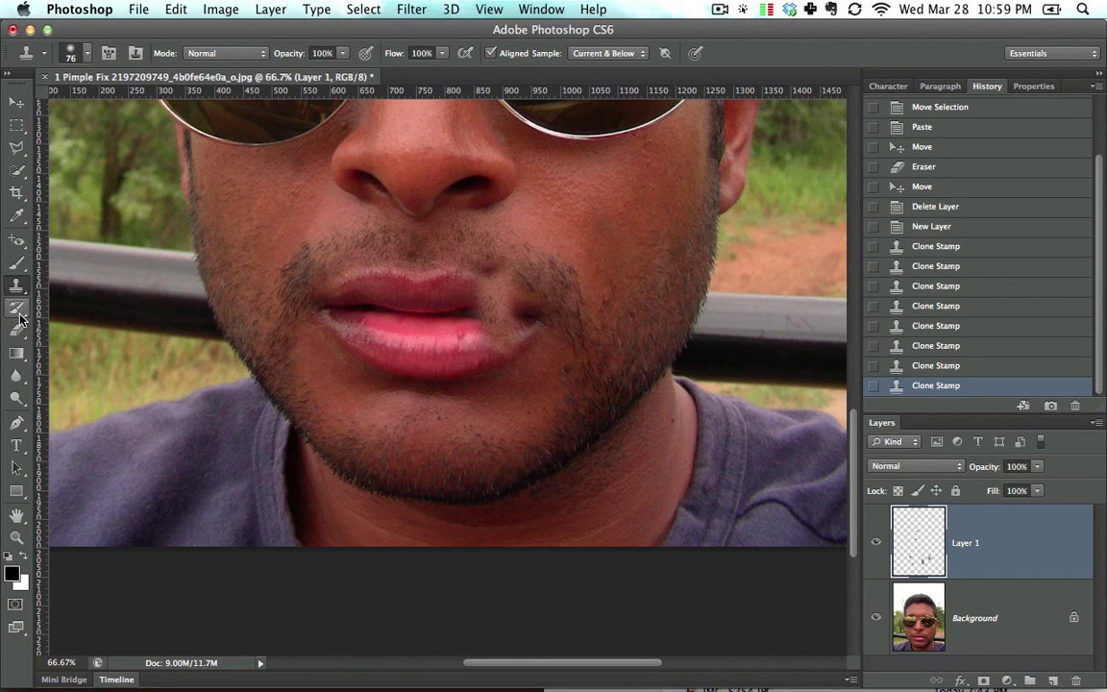
# Erase the cloned skin over the lips from Layer 1 with the Eraser tool
pyautogui.click(19, 333)
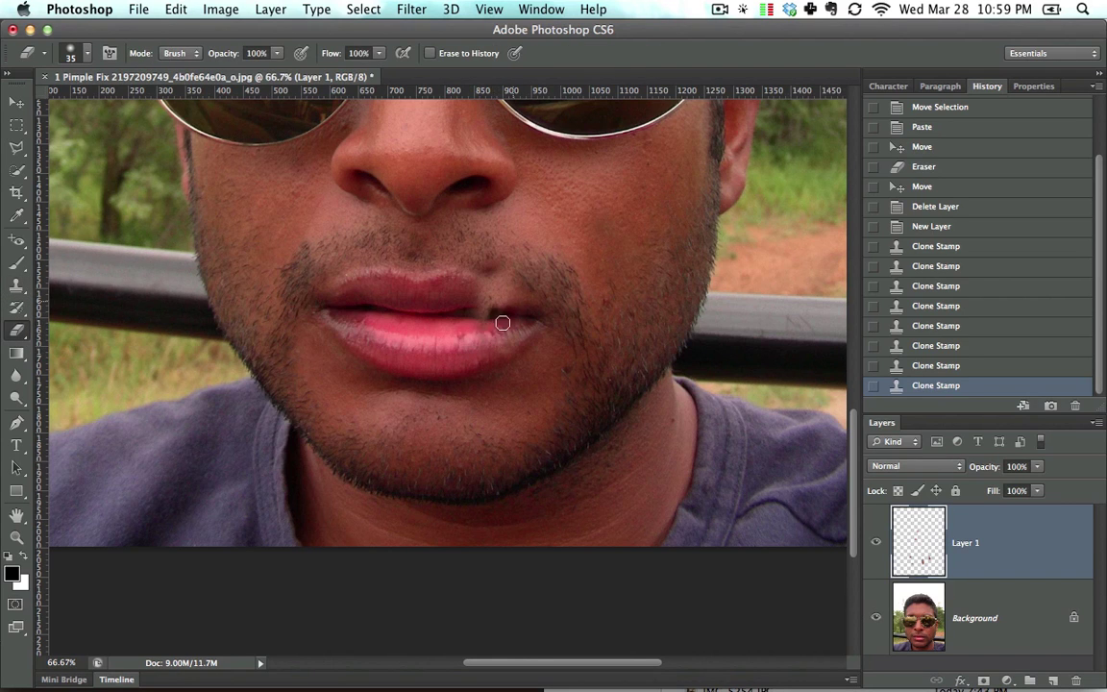
pyautogui.moveTo(473, 268); pyautogui.dragTo(427, 239)
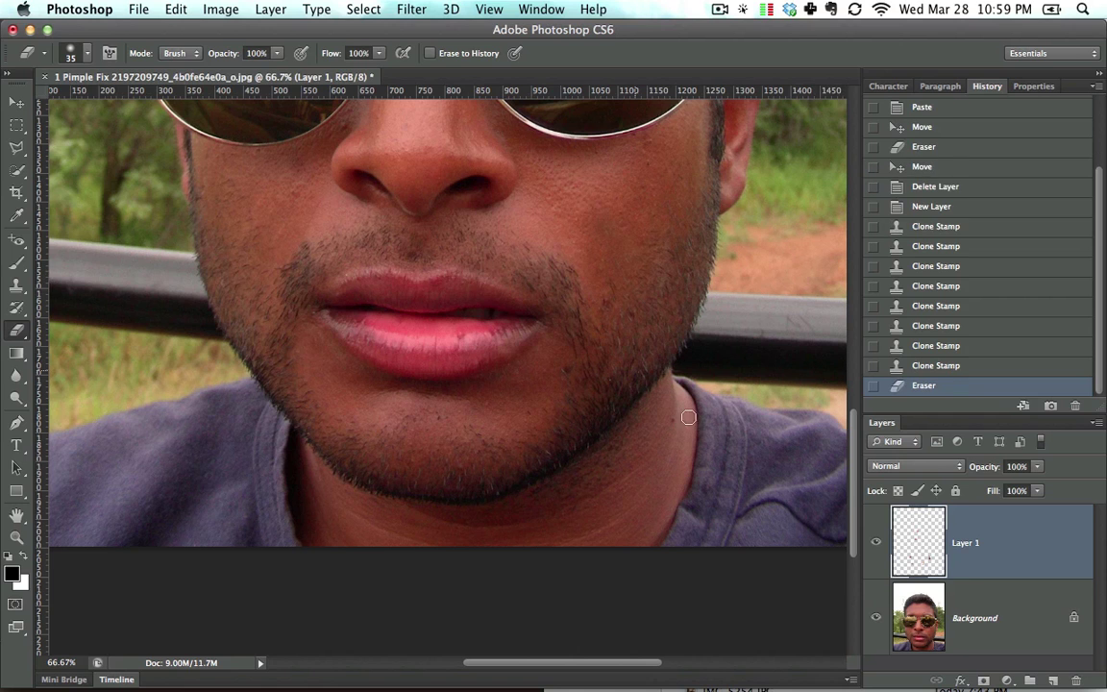
pyautogui.click(877, 621)
pyautogui.click(877, 621)
pyautogui.moveTo(527, 347); pyautogui.dragTo(461, 318)
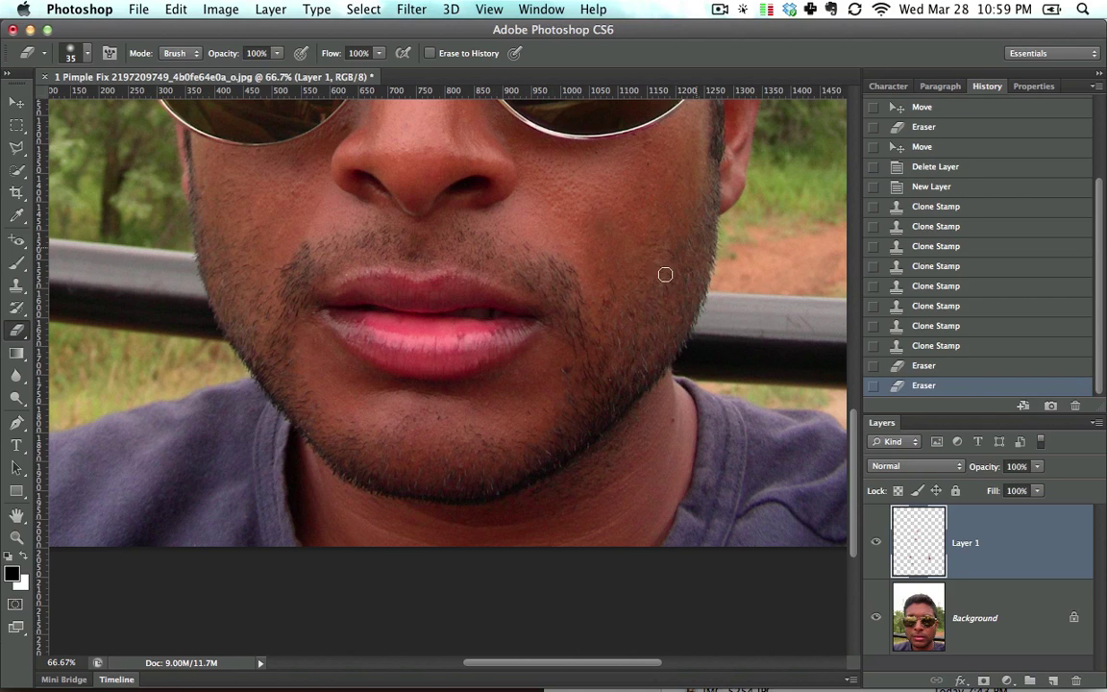
# Try painting cloned cheek skin over the sunglasses' lens and other parts of the face, and undo the strokes
pyautogui.press('space')
pyautogui.moveTo(592, 269); pyautogui.dragTo(591, 299)
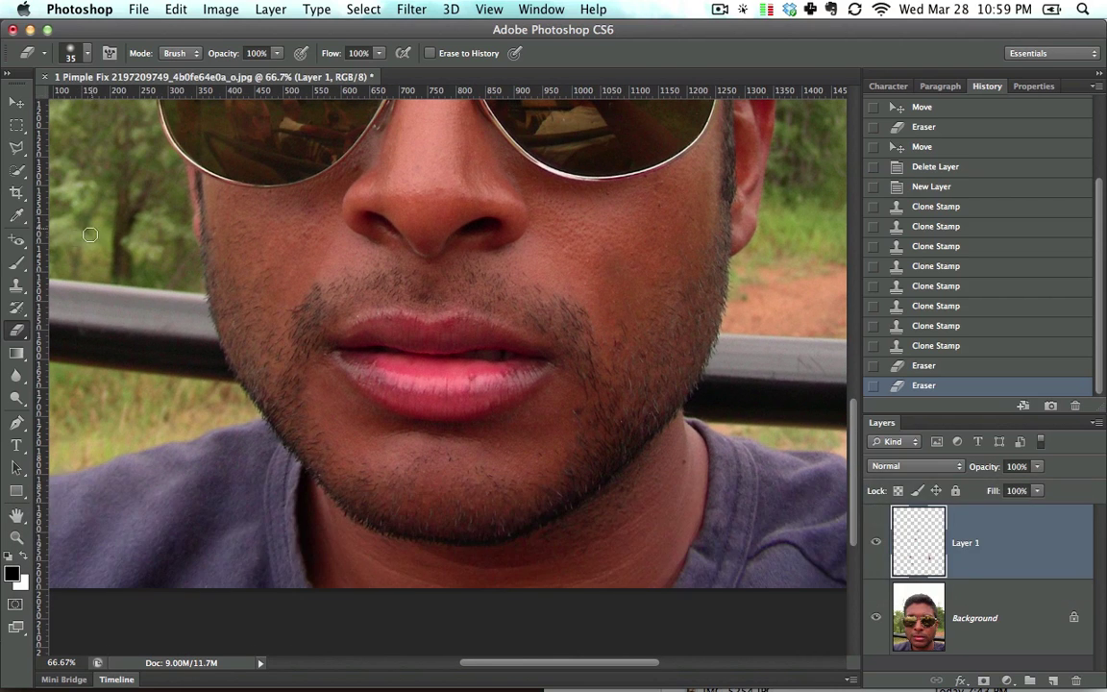
pyautogui.press('s')
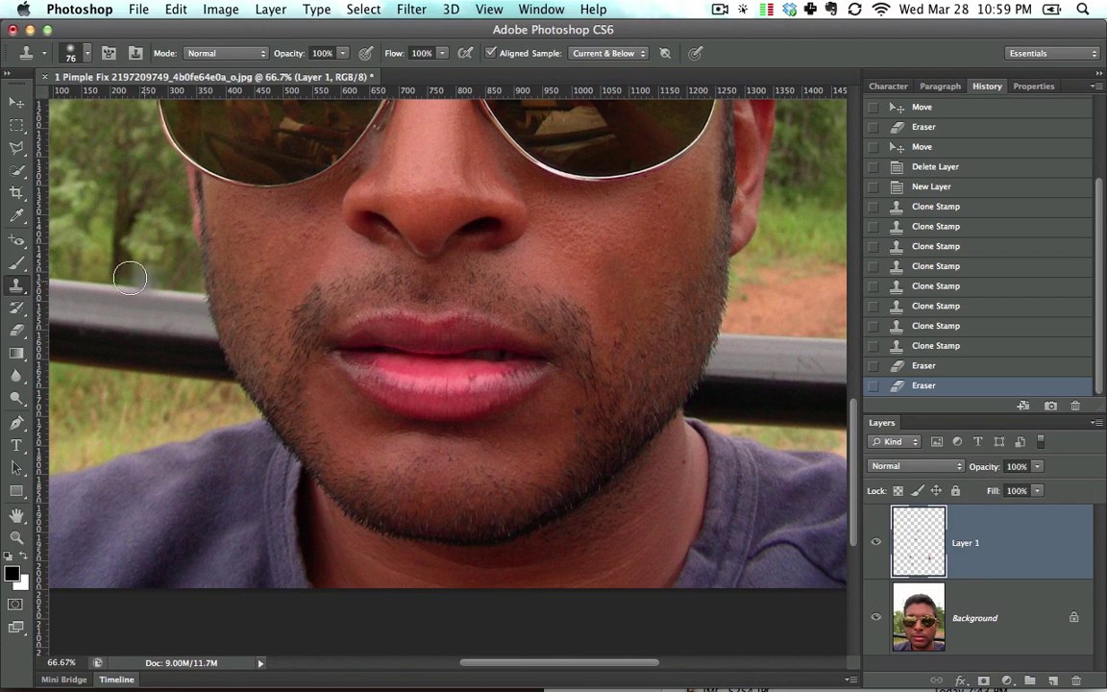
pyautogui.keyDown('alt'); pyautogui.click(670, 259); pyautogui.keyUp('alt')
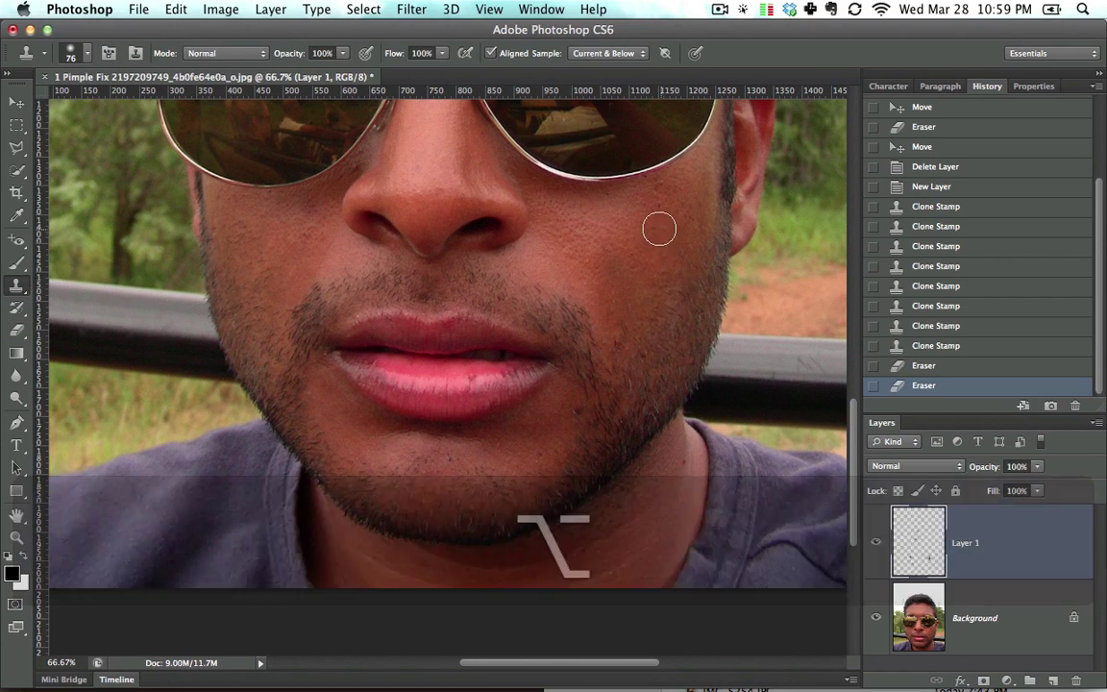
pyautogui.press('space')
pyautogui.moveTo(655, 229); pyautogui.dragTo(649, 311)
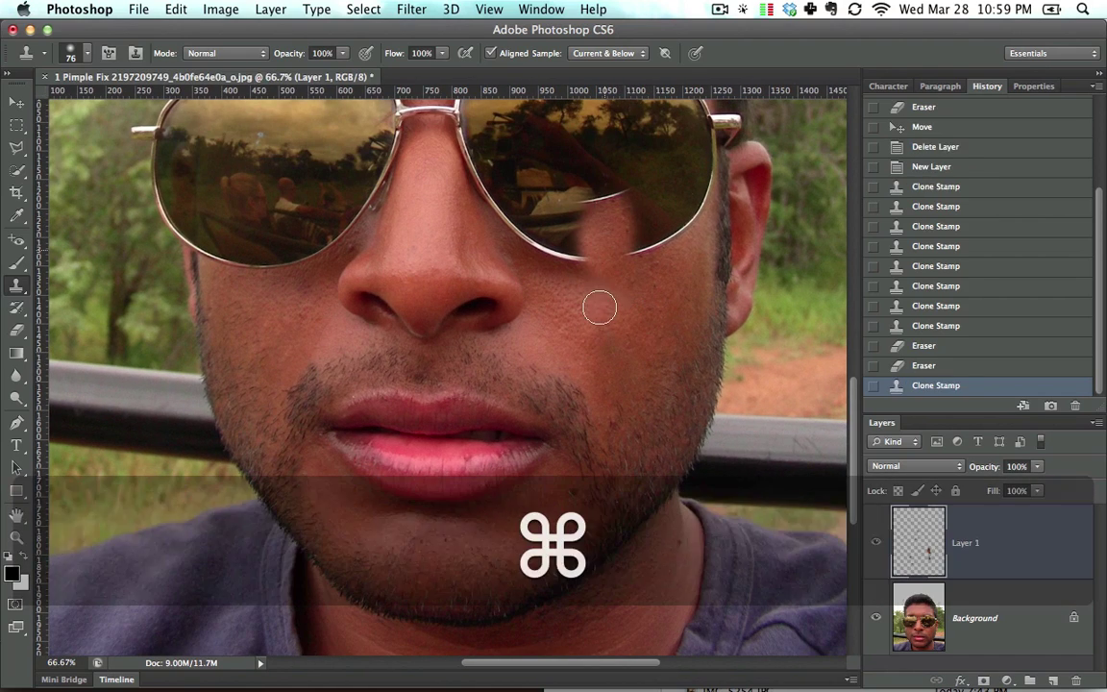
pyautogui.keyDown('ctrl'); pyautogui.click(629, 332); pyautogui.keyUp('ctrl')
pyautogui.keyDown('alt'); pyautogui.click(607, 321); pyautogui.keyUp('alt')
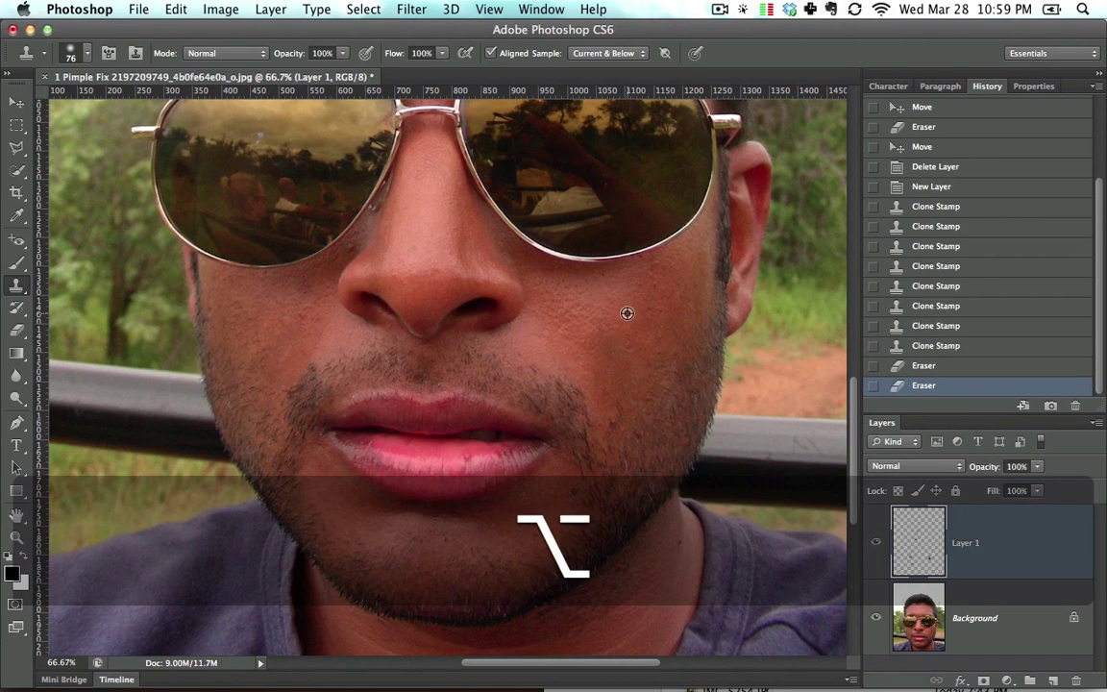
pyautogui.moveTo(484, 306); pyautogui.dragTo(445, 316)
pyautogui.press('super+z')
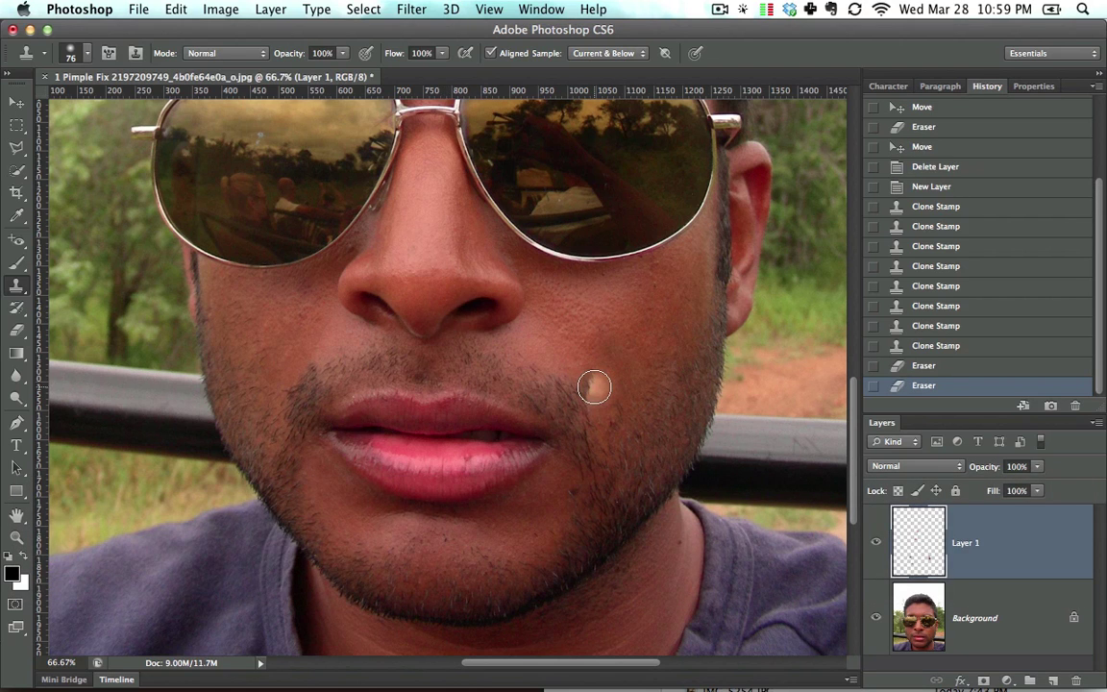
# Close the pimple photo without saving and open 3 Old Image.jpg from the Session 4 - Fixing folder in Finder
pyautogui.press('super+w')
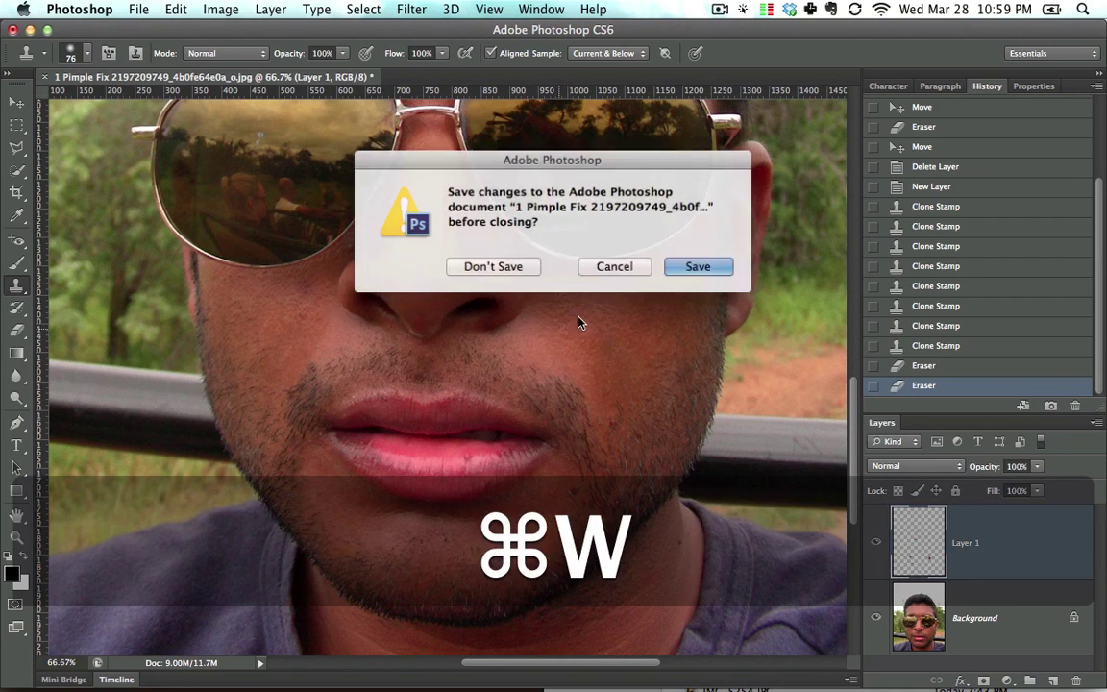
pyautogui.click(509, 267)
pyautogui.press('super+Tab')
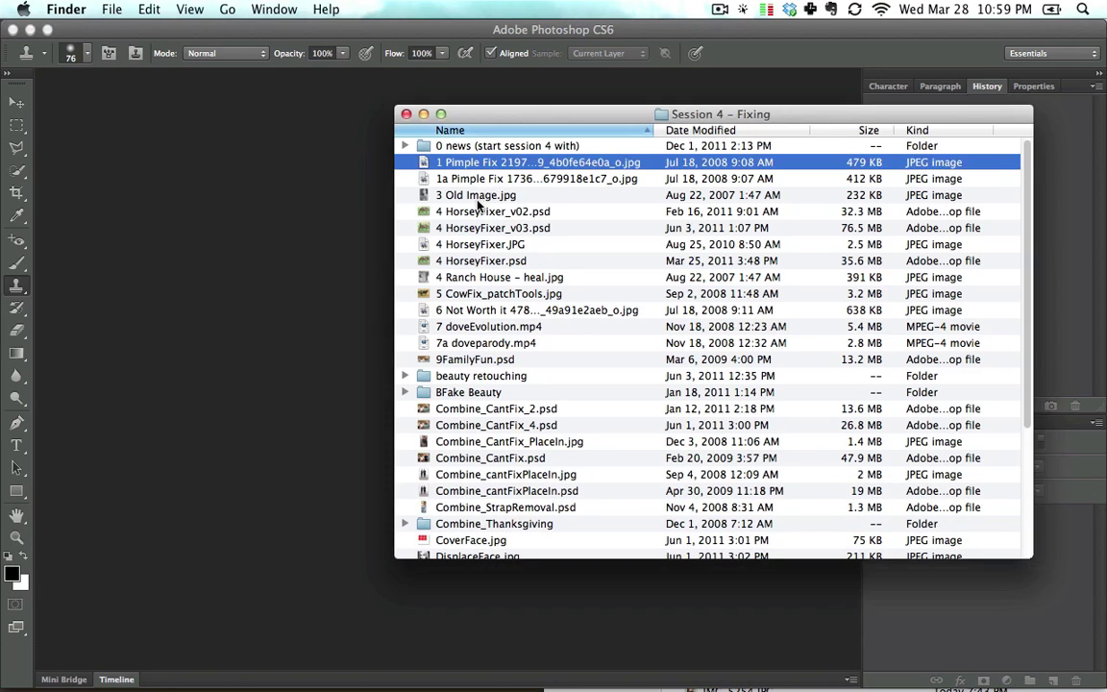
pyautogui.click(473, 196)
pyautogui.moveTo(476, 196); pyautogui.dragTo(308, 267)
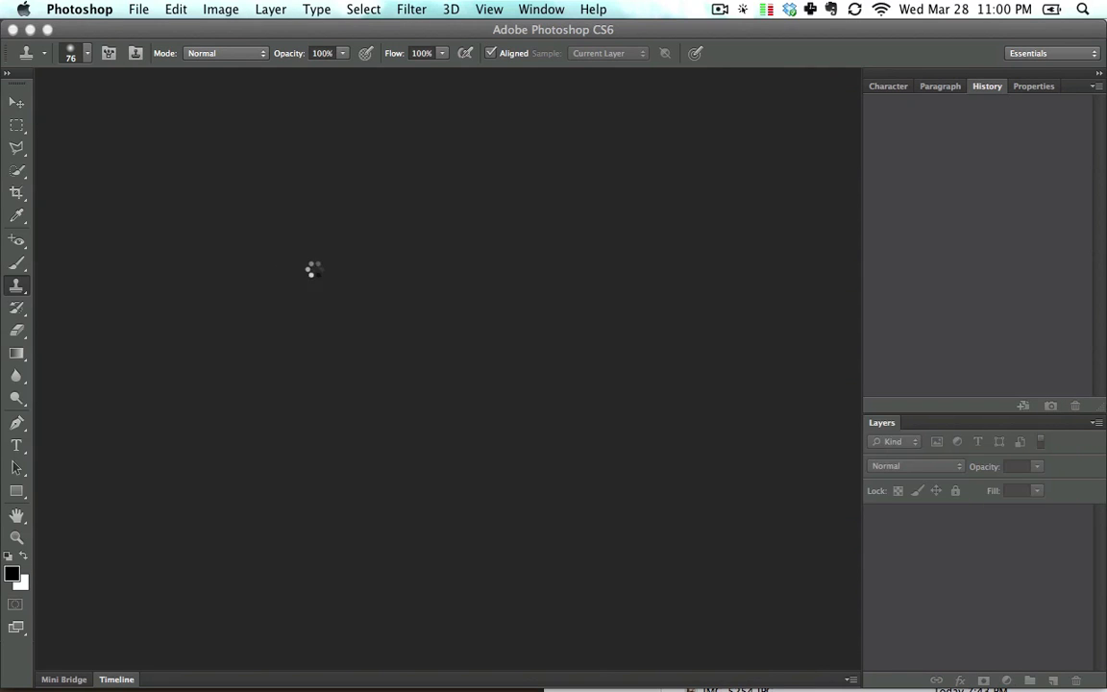